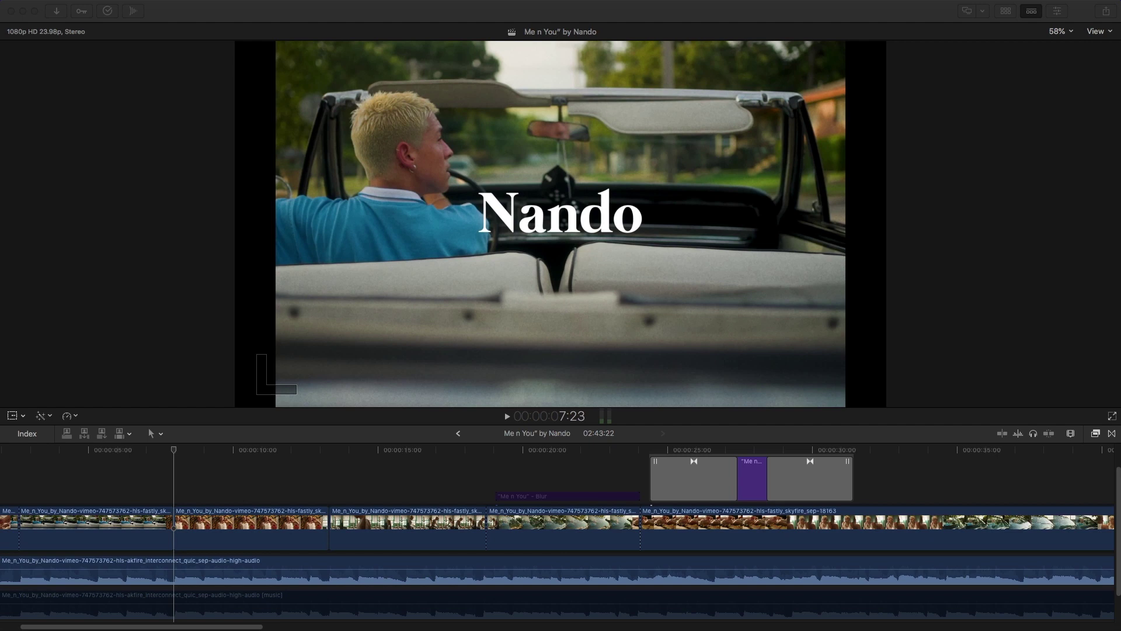
- Play the edit back full screen, then exit full screen and stop playback
click(177, 450)
key(space)
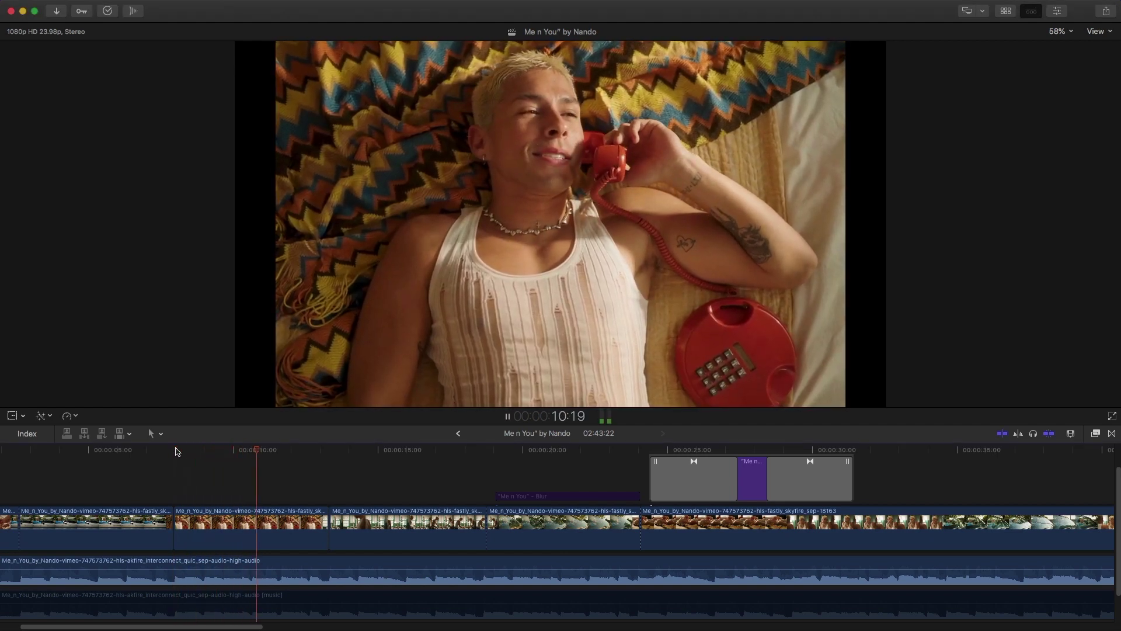
key(super+shift+f)
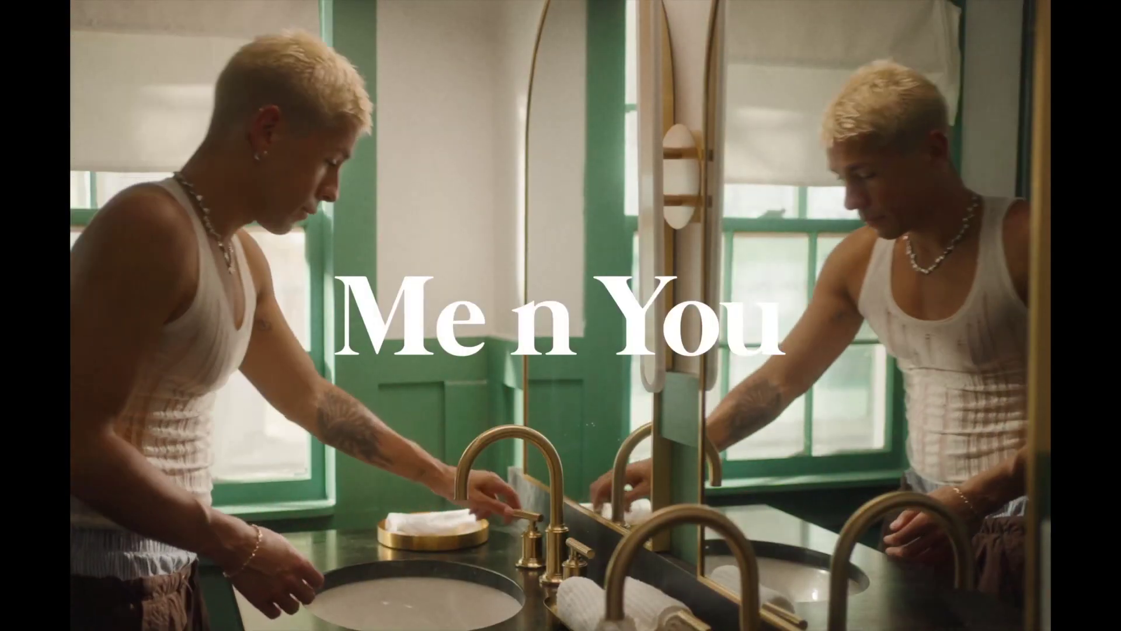
key(Escape)
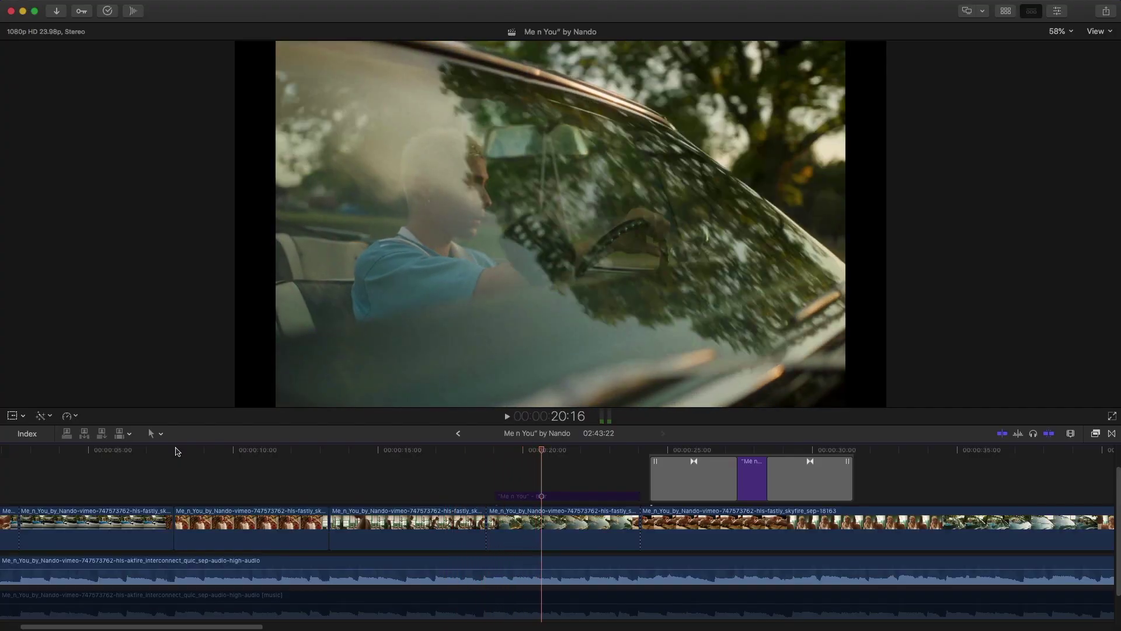
key(space)
- Scrub the playhead to about 14:10, where the head starts covering the Me n You title
drag(344, 453, 398, 450)
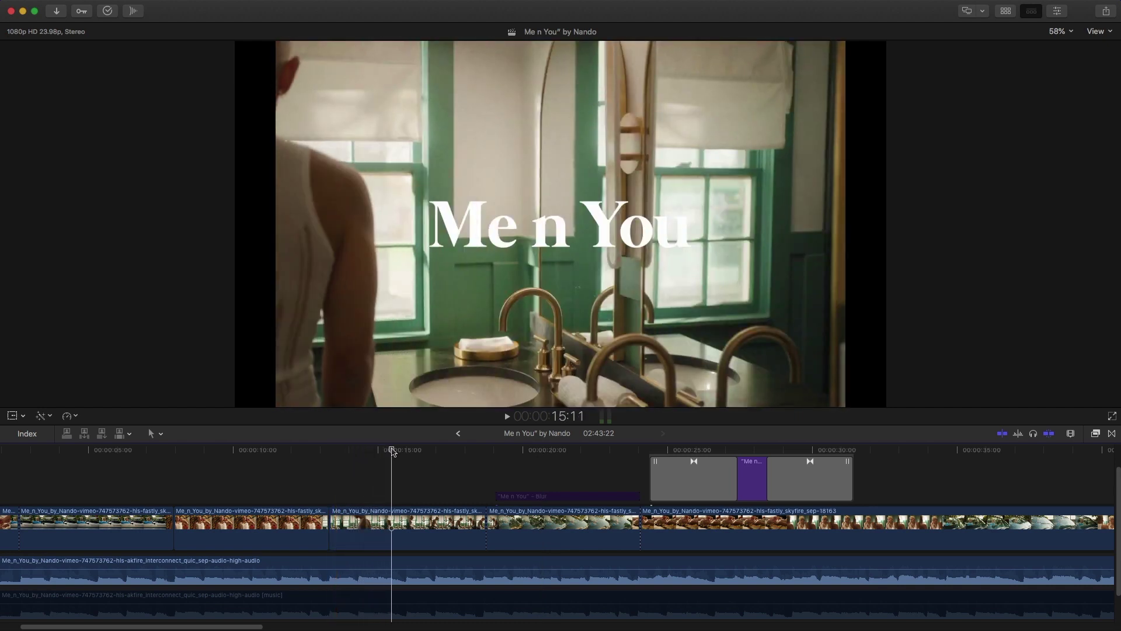
drag(398, 450, 398, 450)
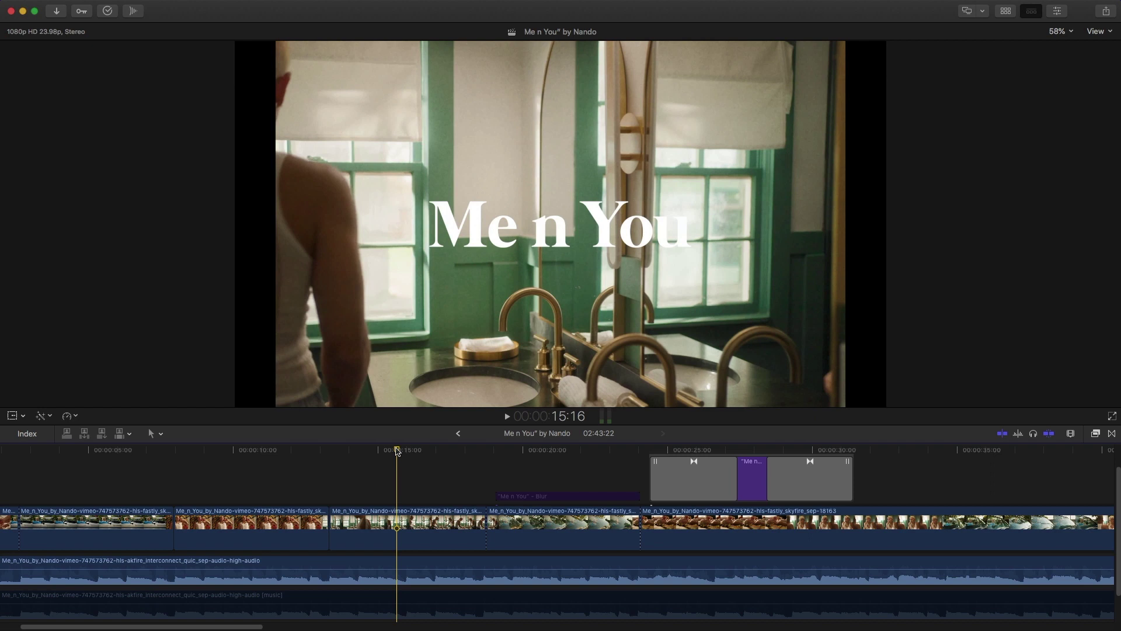
drag(397, 450, 374, 452)
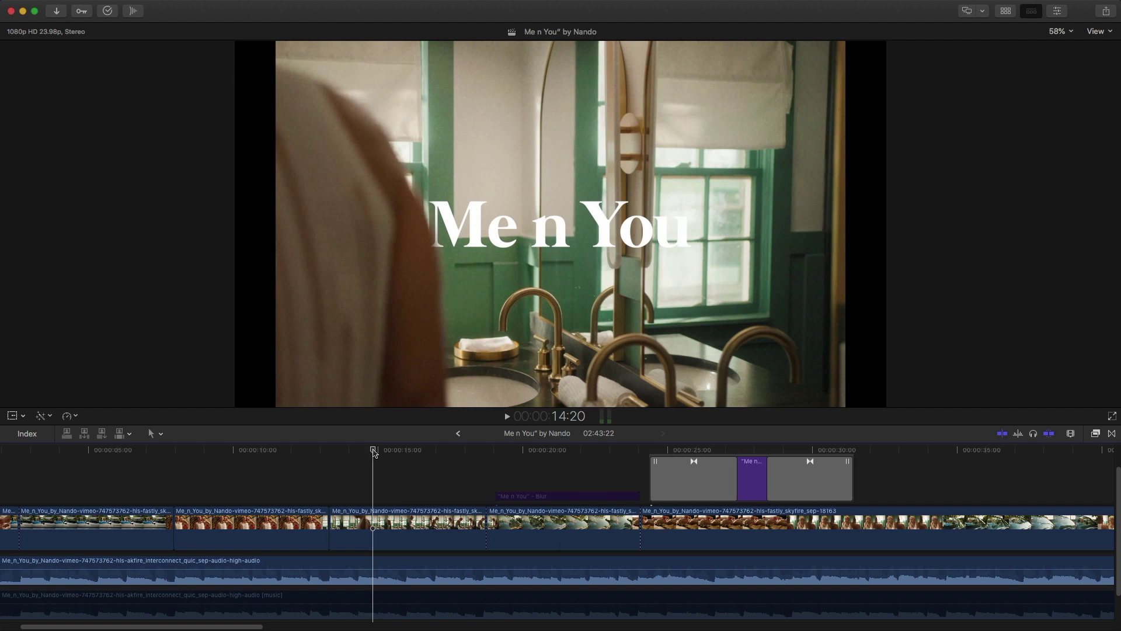
drag(375, 453, 360, 453)
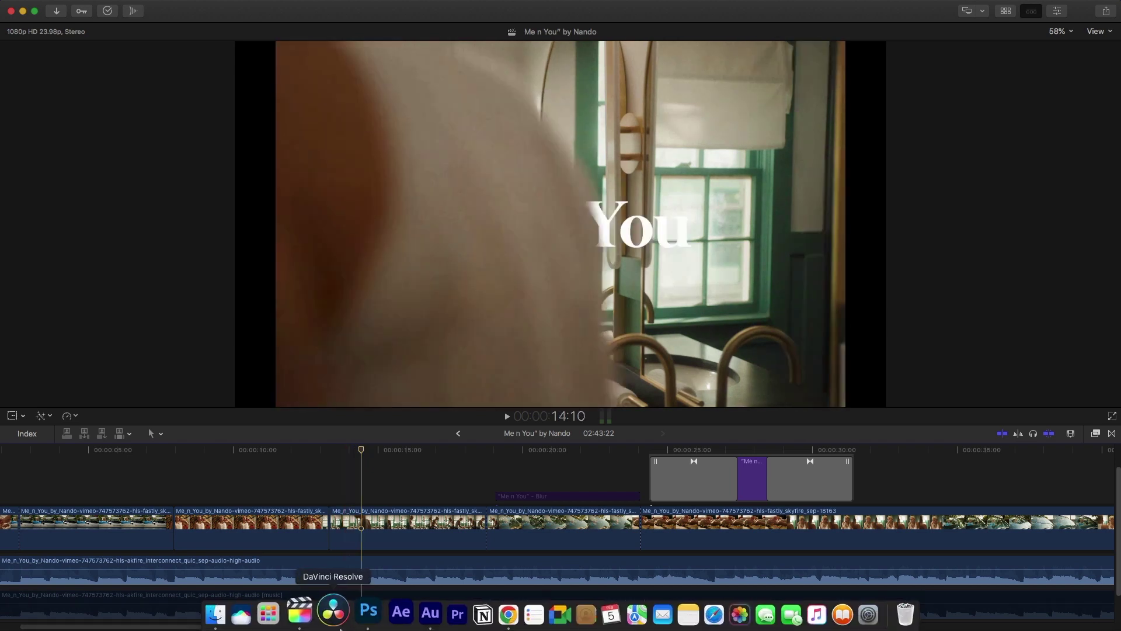
- In Photoshop, add a layer, trace an outline along the arm and shoulder, then delete it
click(362, 610)
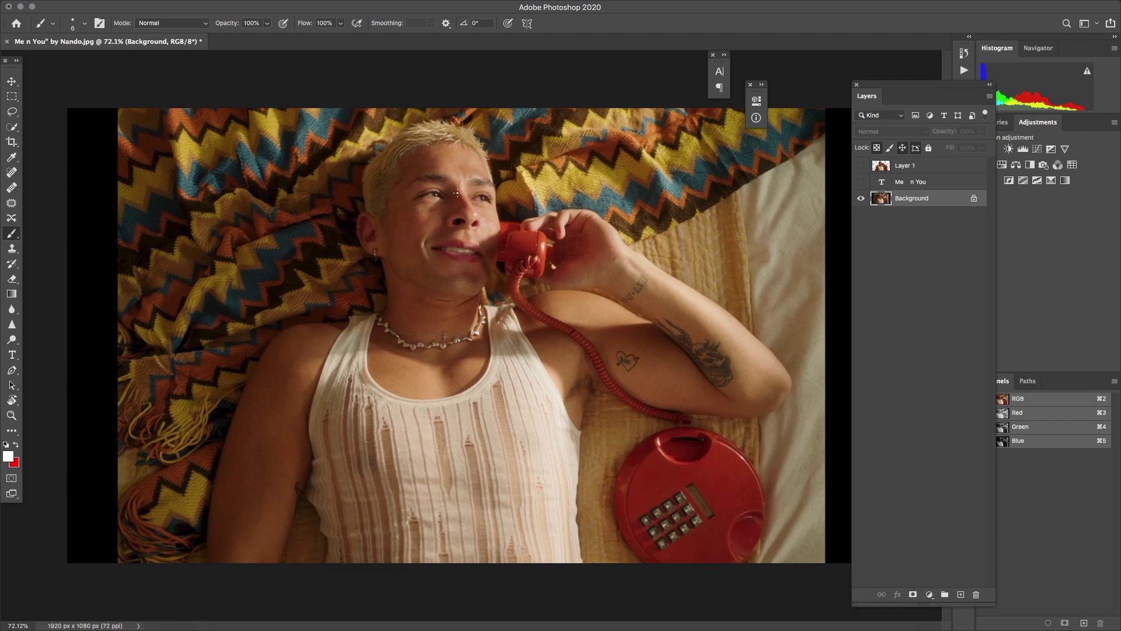
click(960, 594)
mouse_move(204, 557)
mouse_down()
mouse_move(319, 332)
mouse_move(482, 169)
mouse_move(730, 416)
mouse_move(591, 389)
mouse_move(595, 617)
mouse_up()
drag(205, 552, 207, 563)
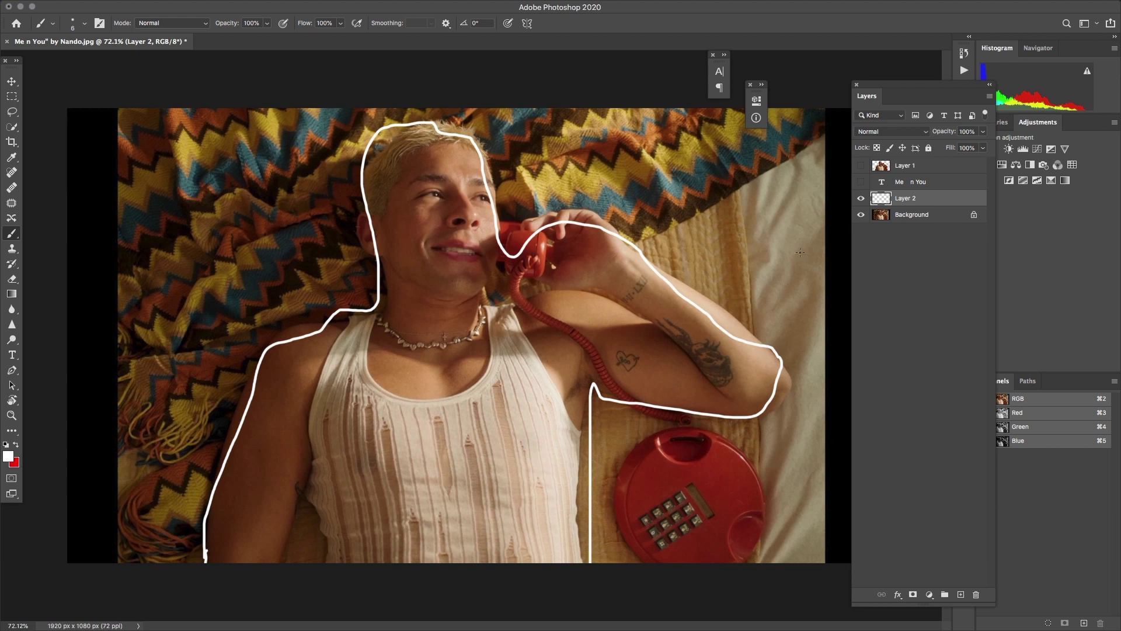
key(BackSpace)
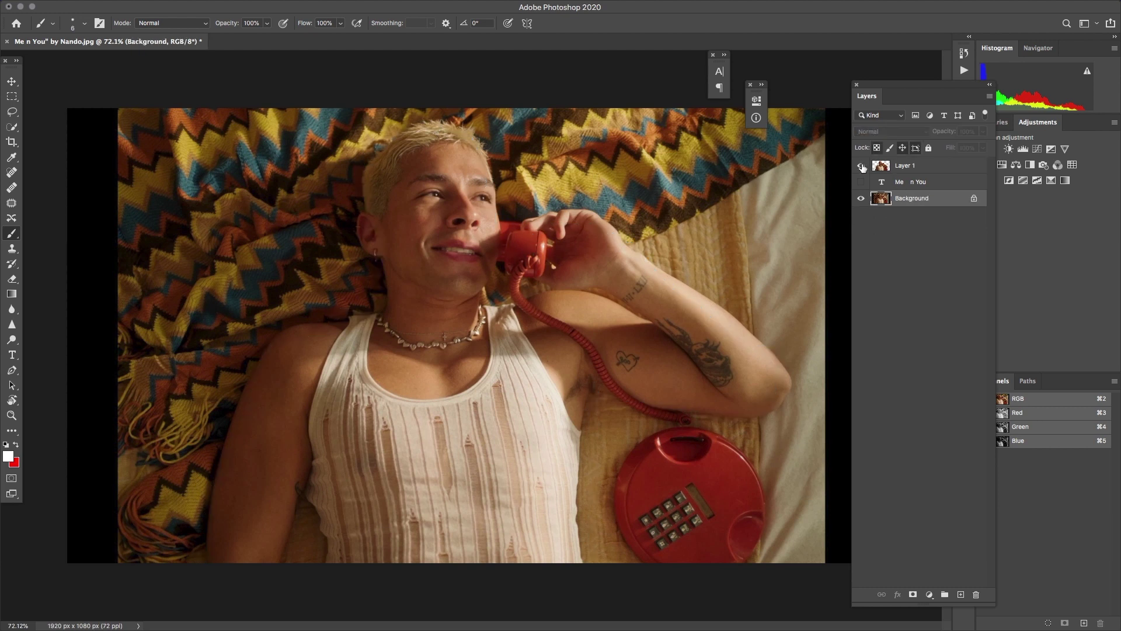
- Toggle the Background photo off and back on, then show the Me n You text layer
click(861, 198)
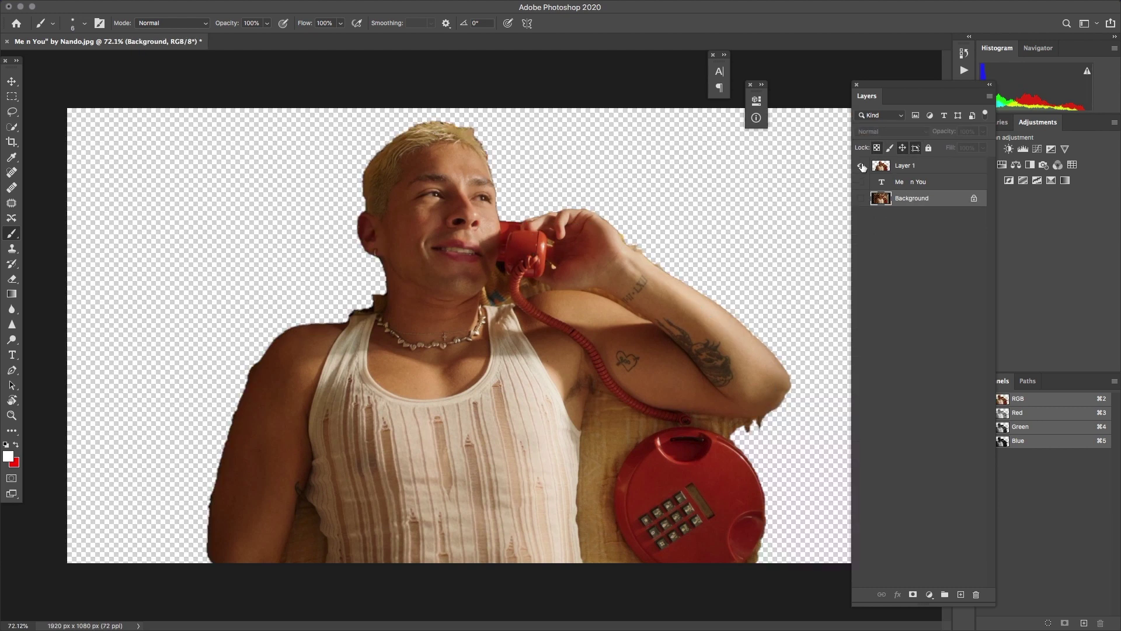
click(861, 199)
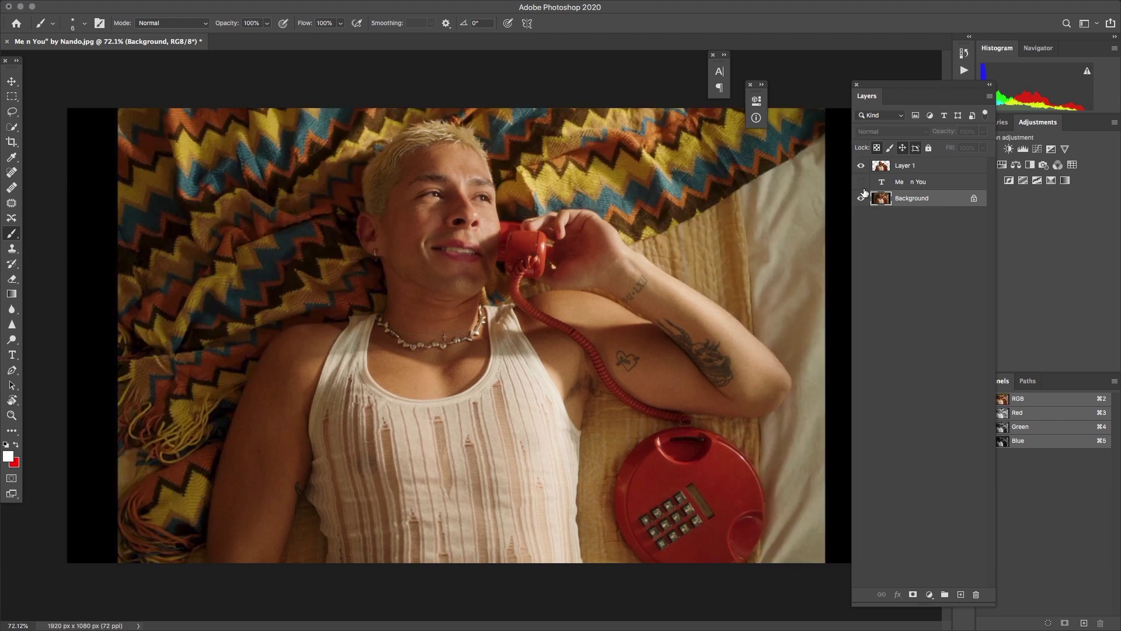
click(861, 183)
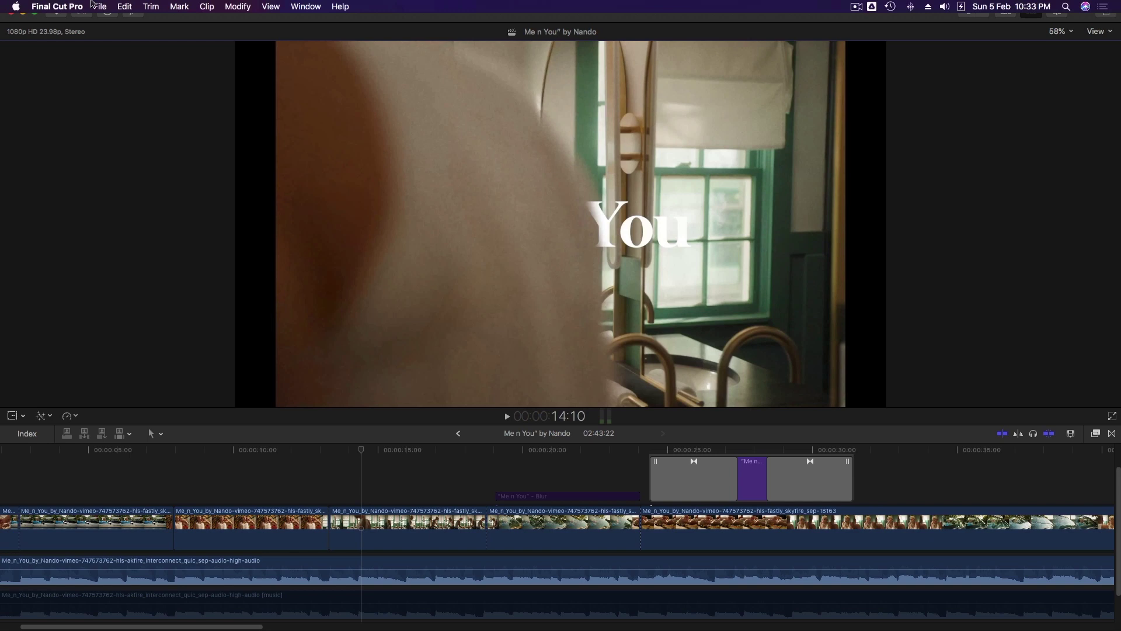
- Inspect the New Project Rate options, keep 23.98p, and cancel without creating a project
click(99, 8)
mouse_move(103, 21)
click(278, 23)
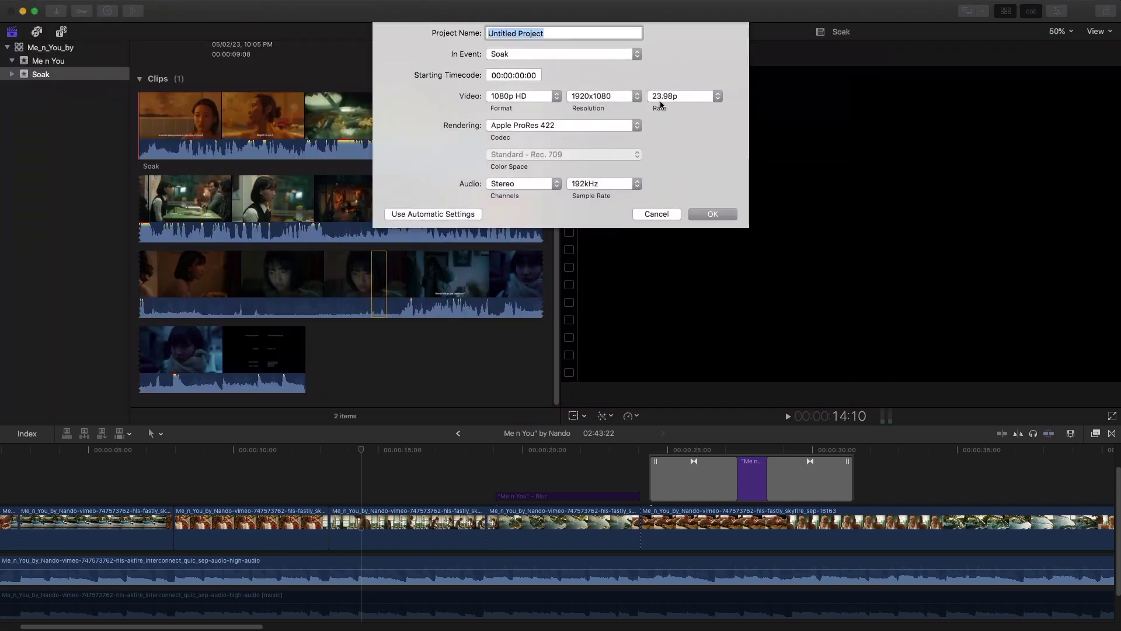
click(670, 96)
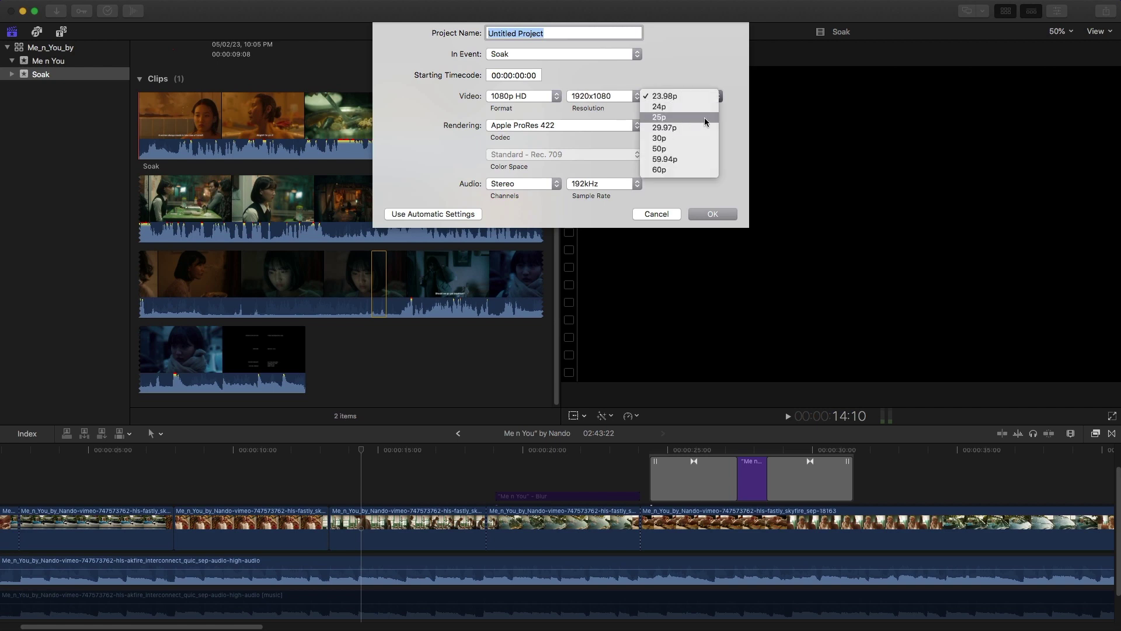
key(Escape)
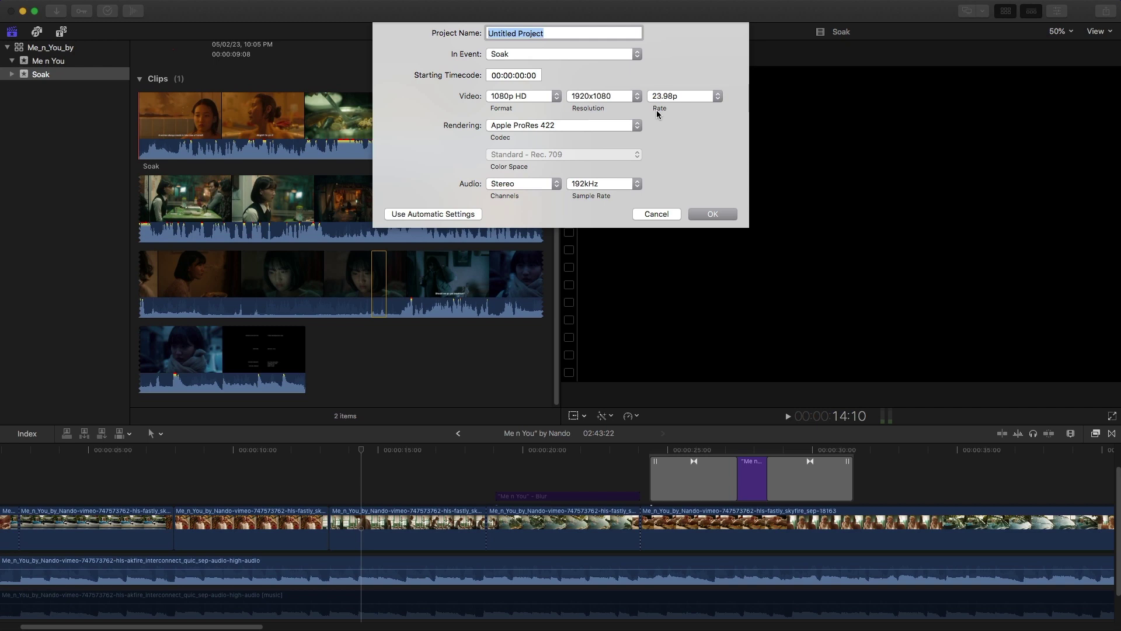
click(686, 96)
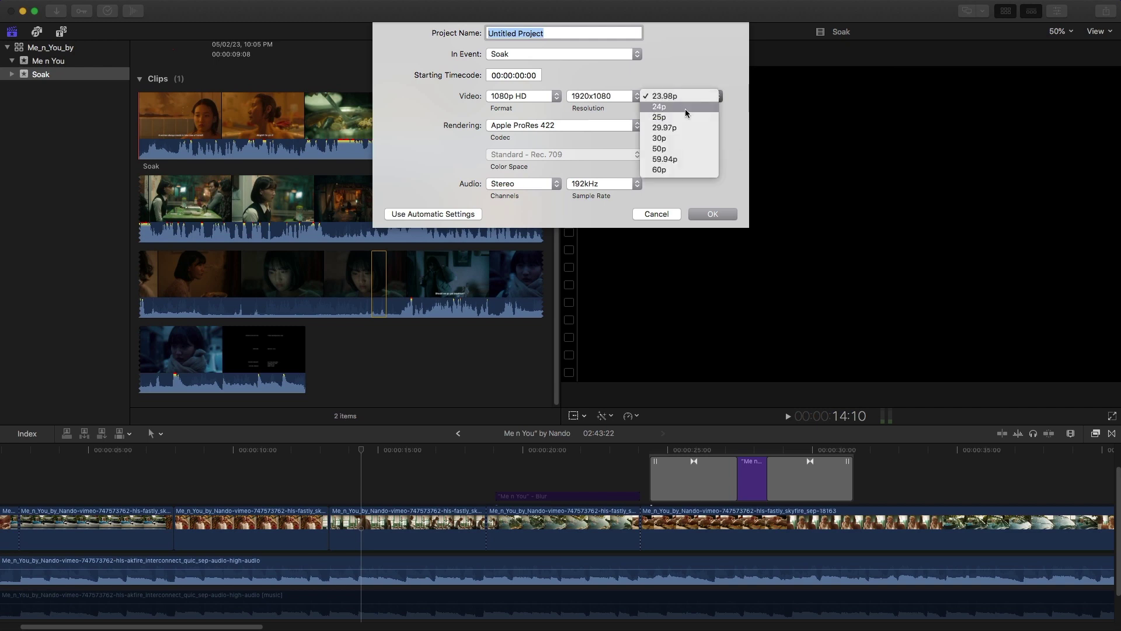
click(728, 121)
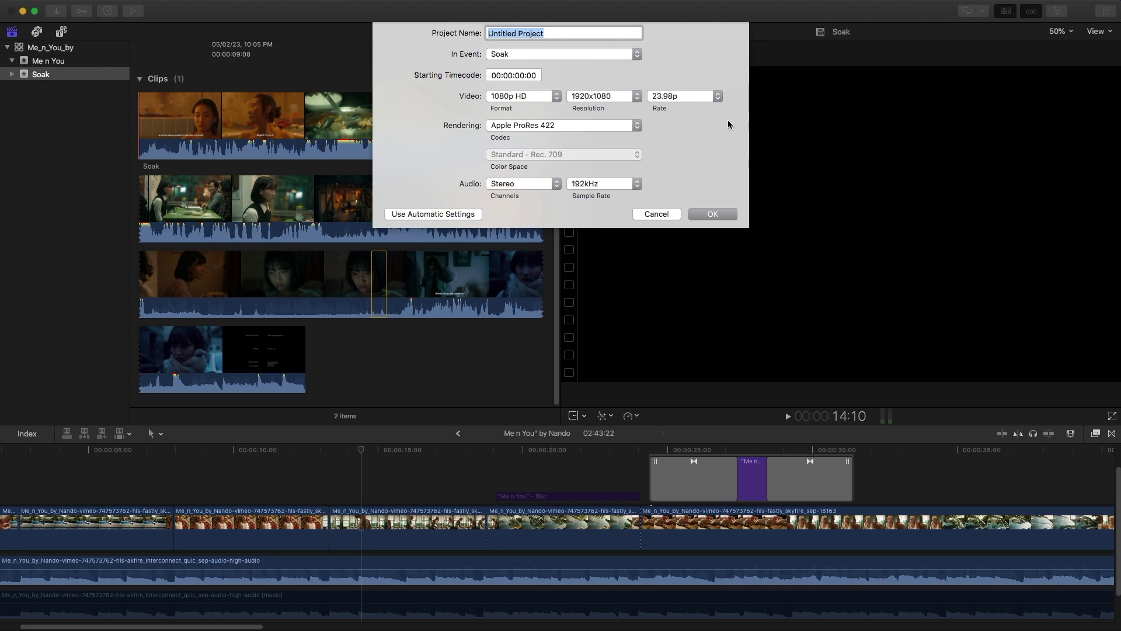
key(Escape)
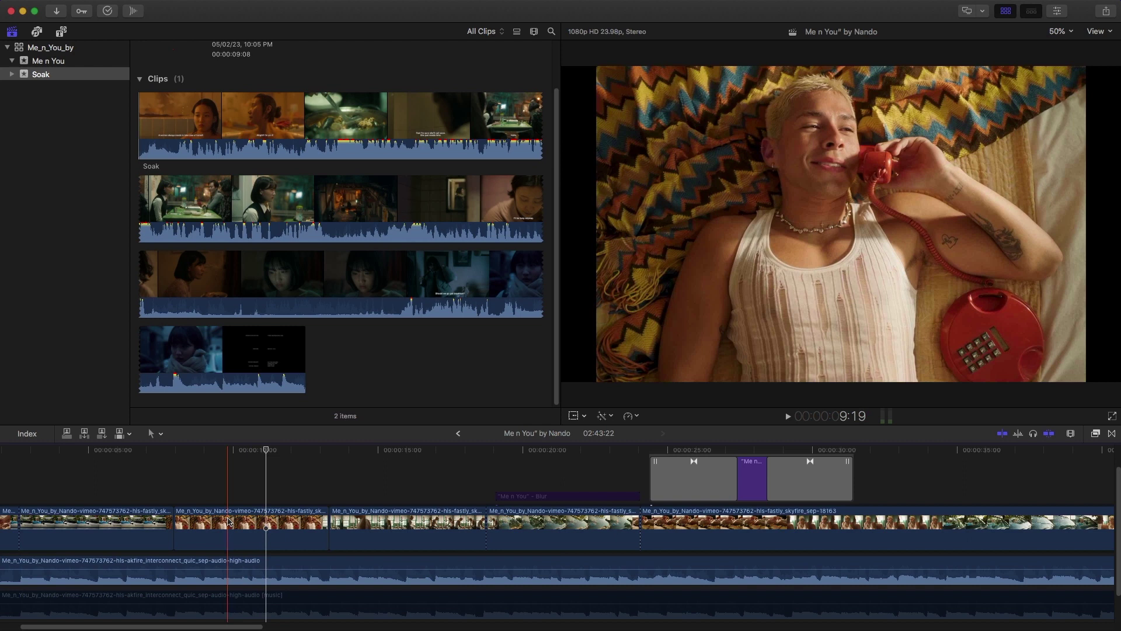
- Option-drag a copy of the phone clip above the storyline, enlarge the timeline, and hide the Browser
drag(228, 521, 228, 472)
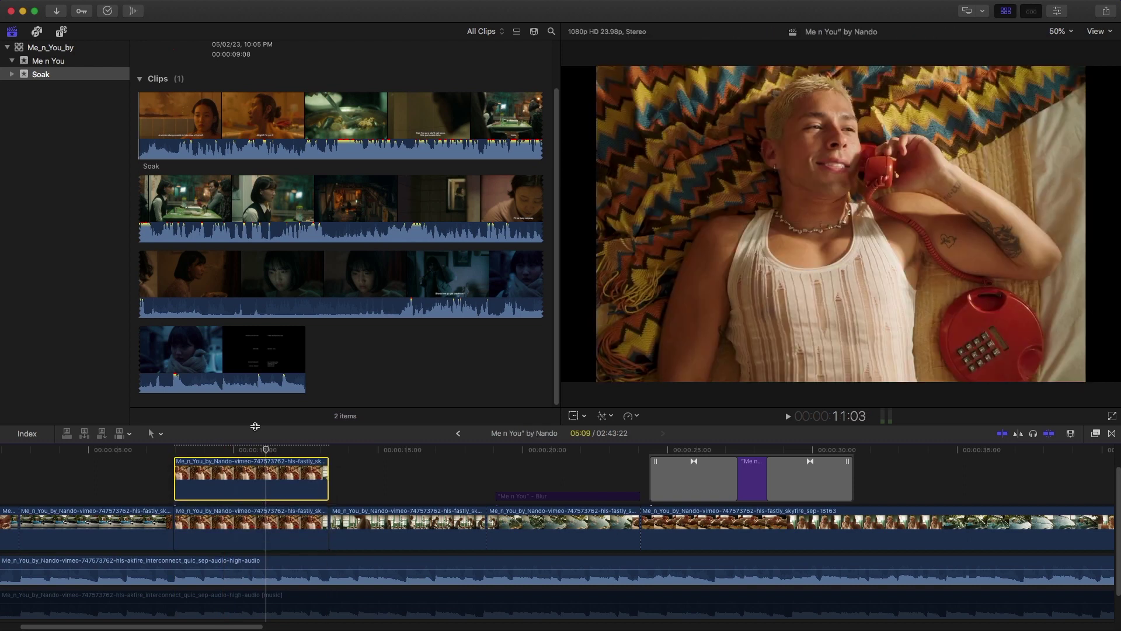
drag(256, 427, 264, 388)
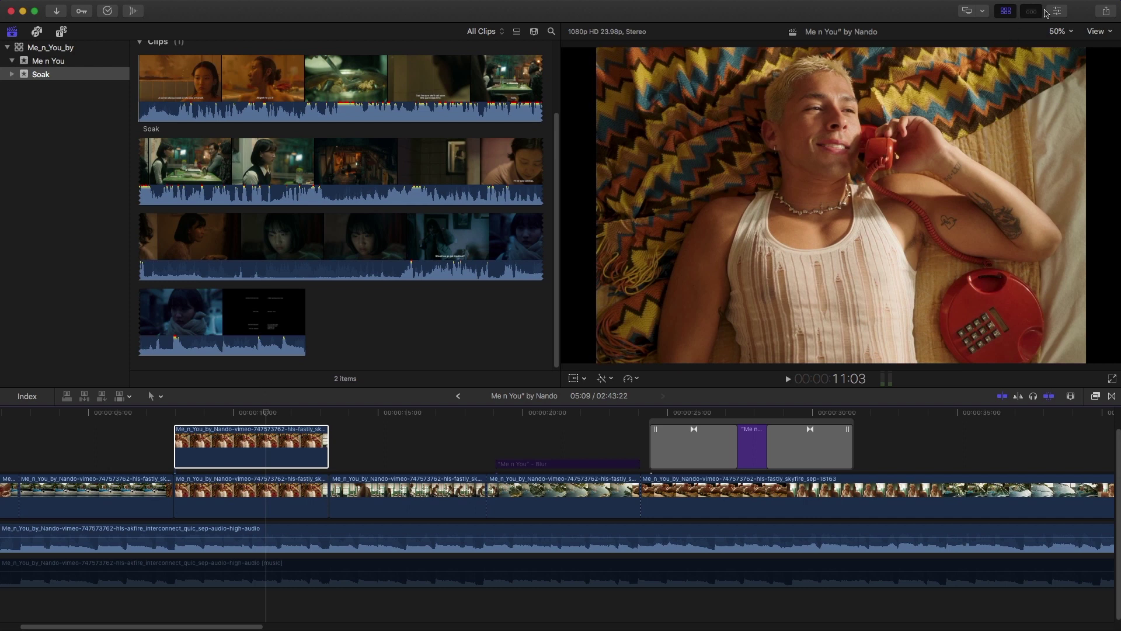
click(1007, 13)
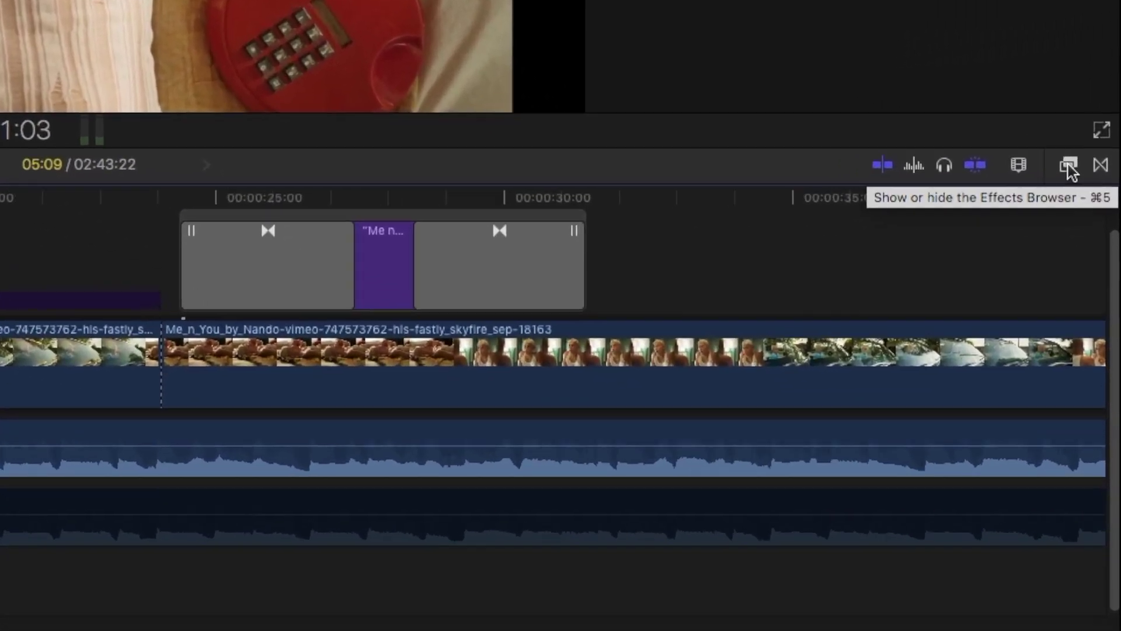
- Search the effects for 'draw' and apply Draw Mask to the connected phone clip
click(1094, 385)
click(902, 615)
text(draw)
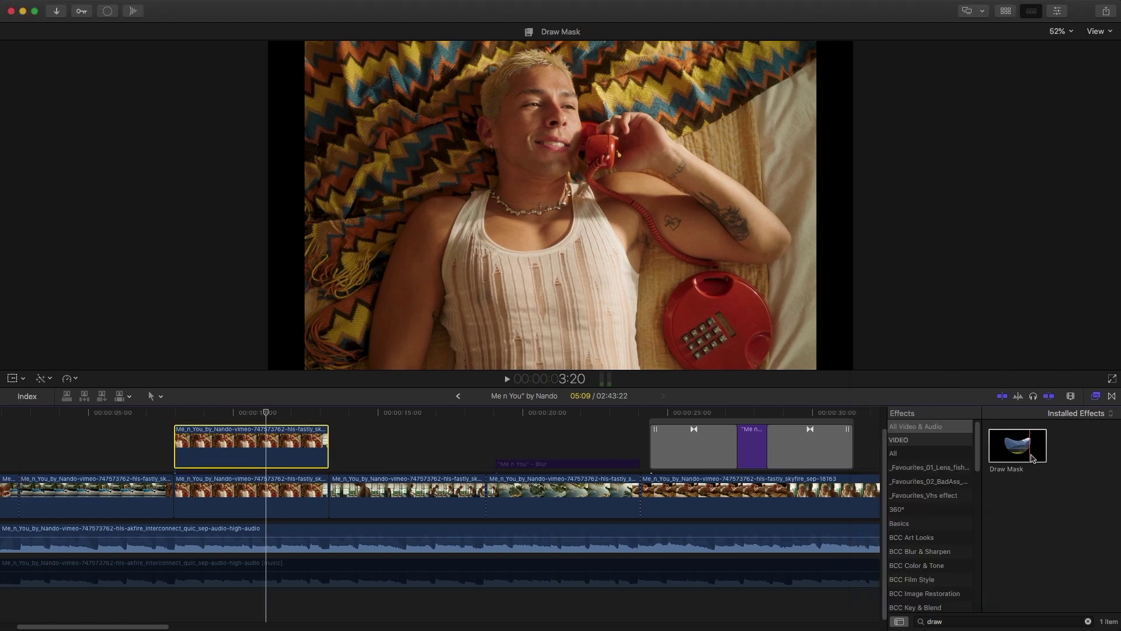
drag(1030, 450, 261, 449)
- Move the playhead to the connected clip's first frame at 8:00 and select the clip
click(174, 413)
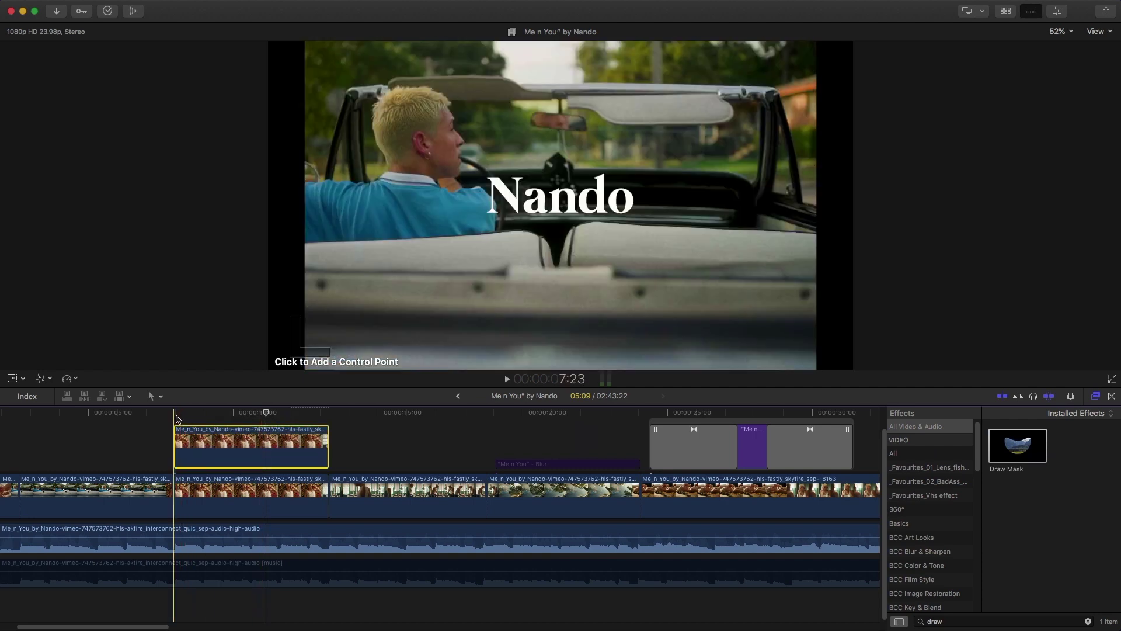
drag(173, 414, 174, 414)
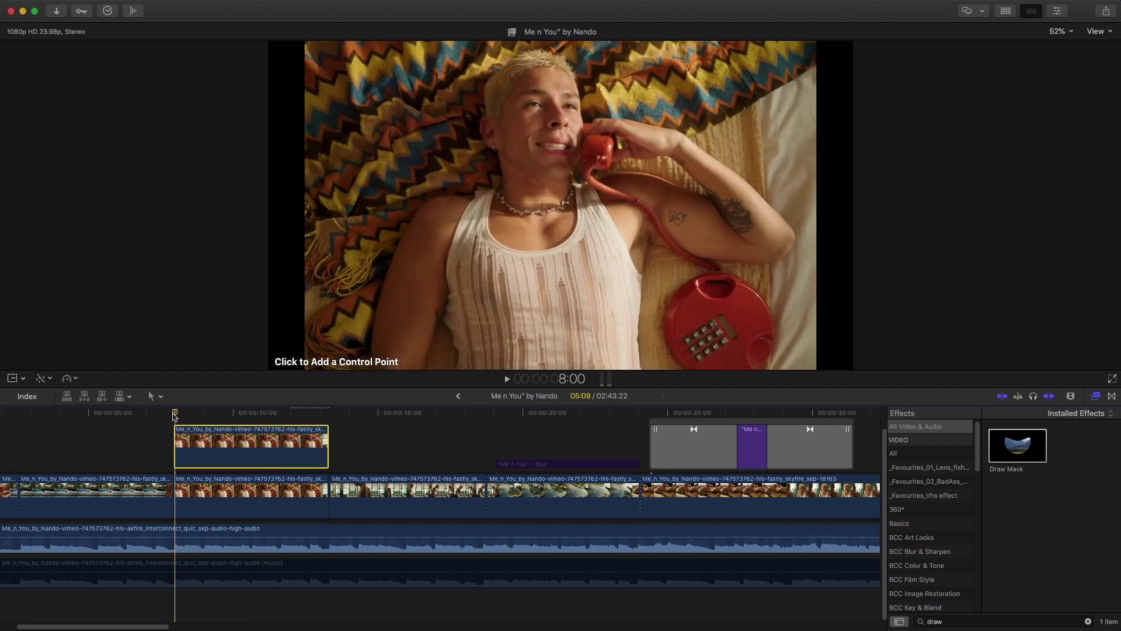
click(178, 528)
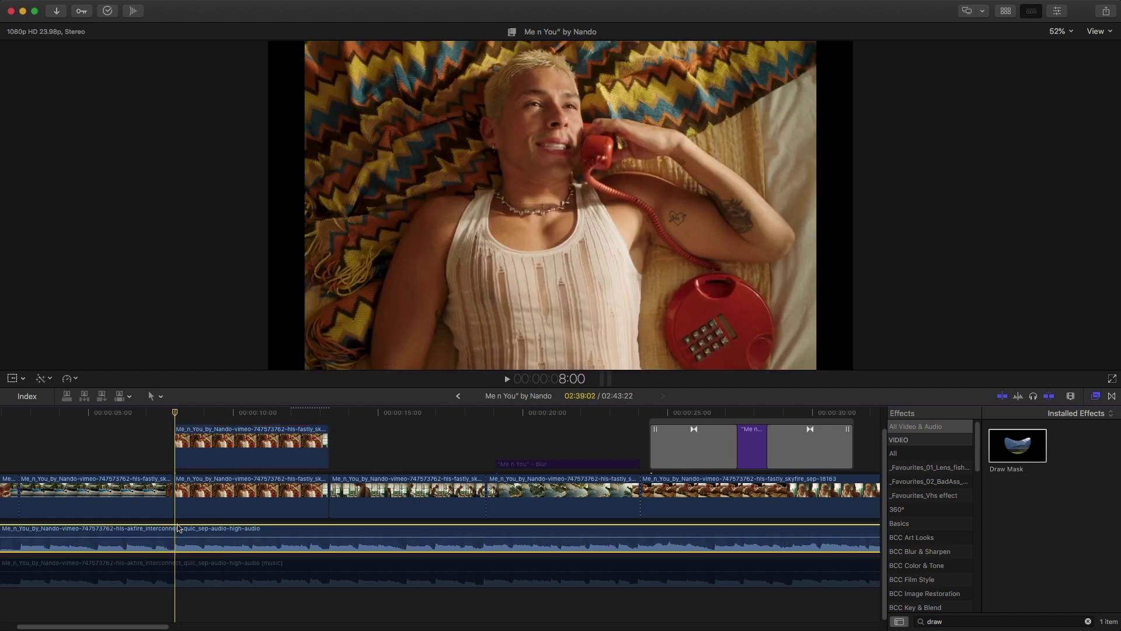
click(181, 455)
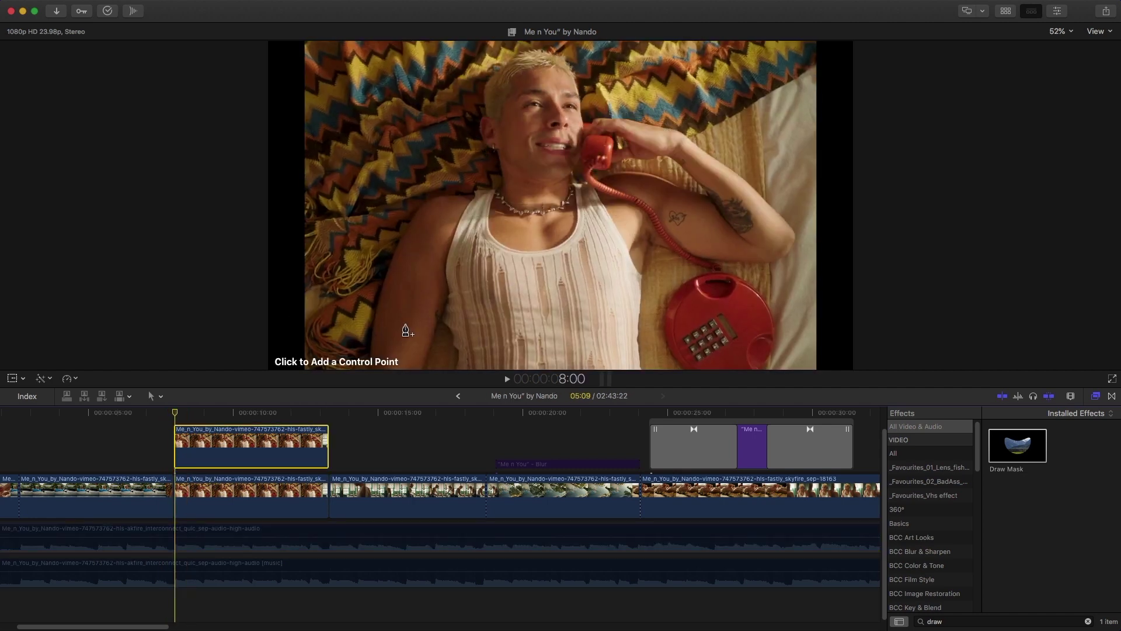
- Enlarge the viewer and place mask points from the frame bottom up past the shoulder to the neck
drag(415, 404, 421, 493)
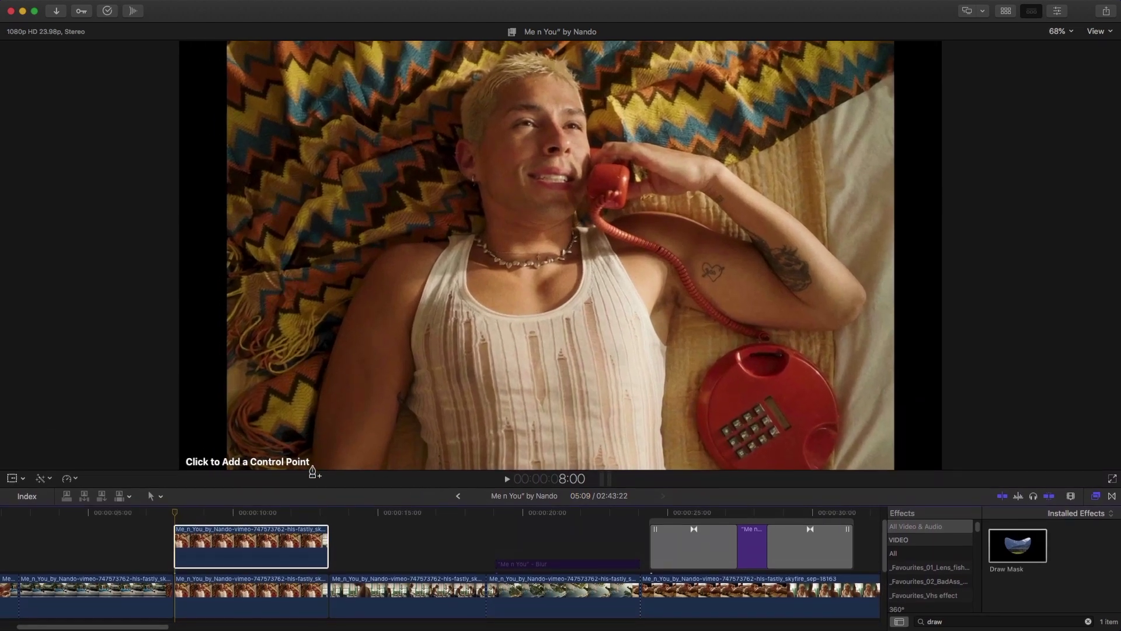
click(312, 466)
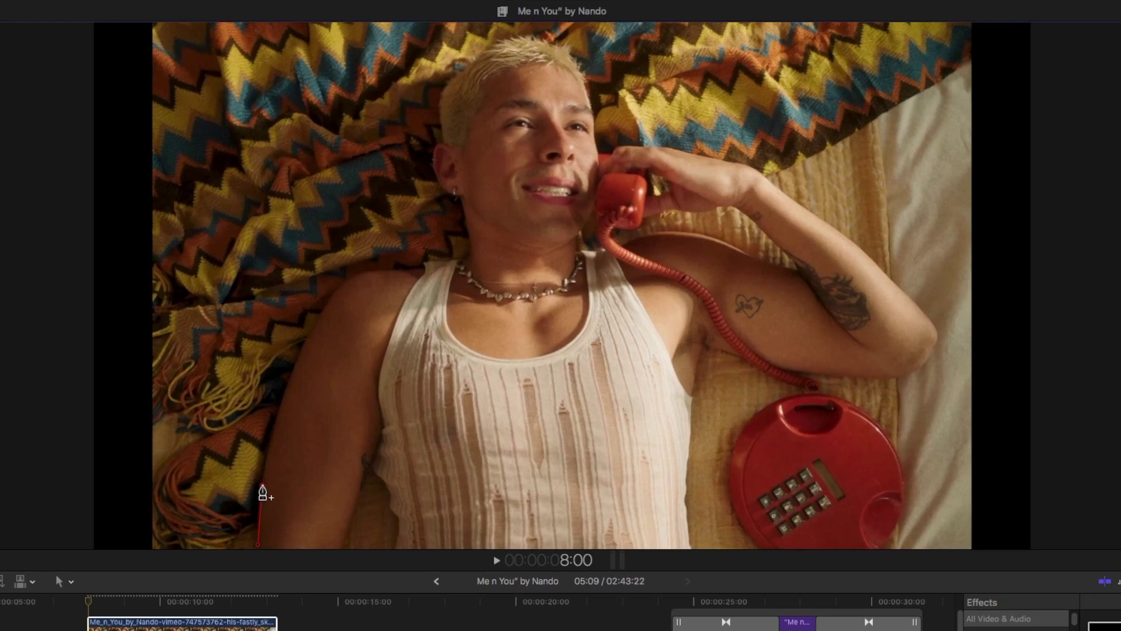
click(262, 486)
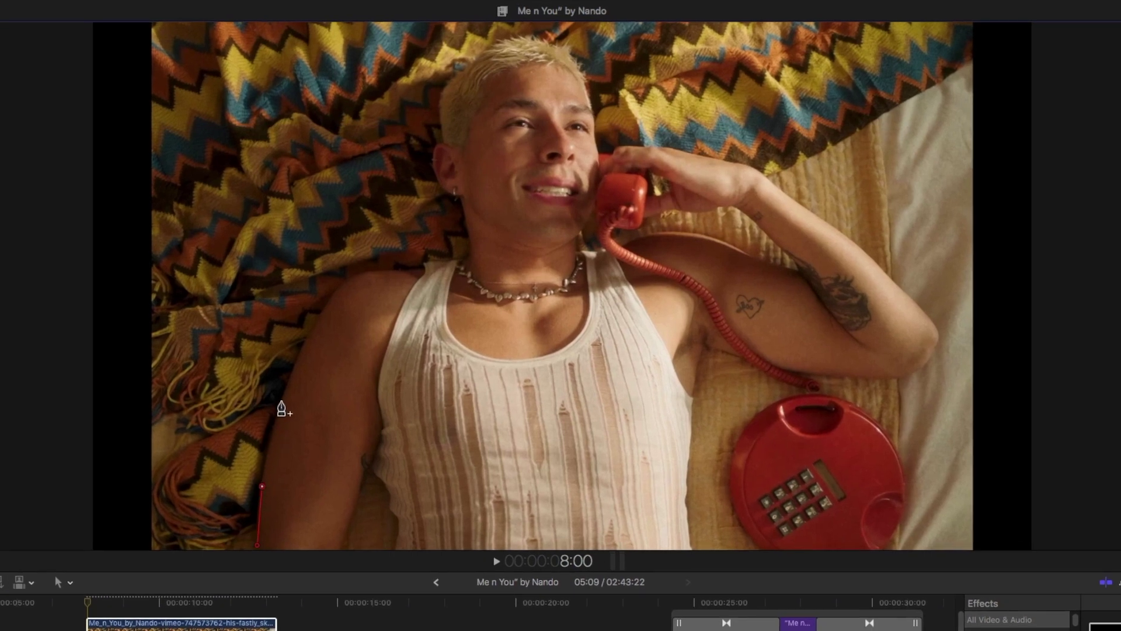
mouse_move(340, 288)
mouse_down()
mouse_move(395, 236)
mouse_move(351, 276)
mouse_up()
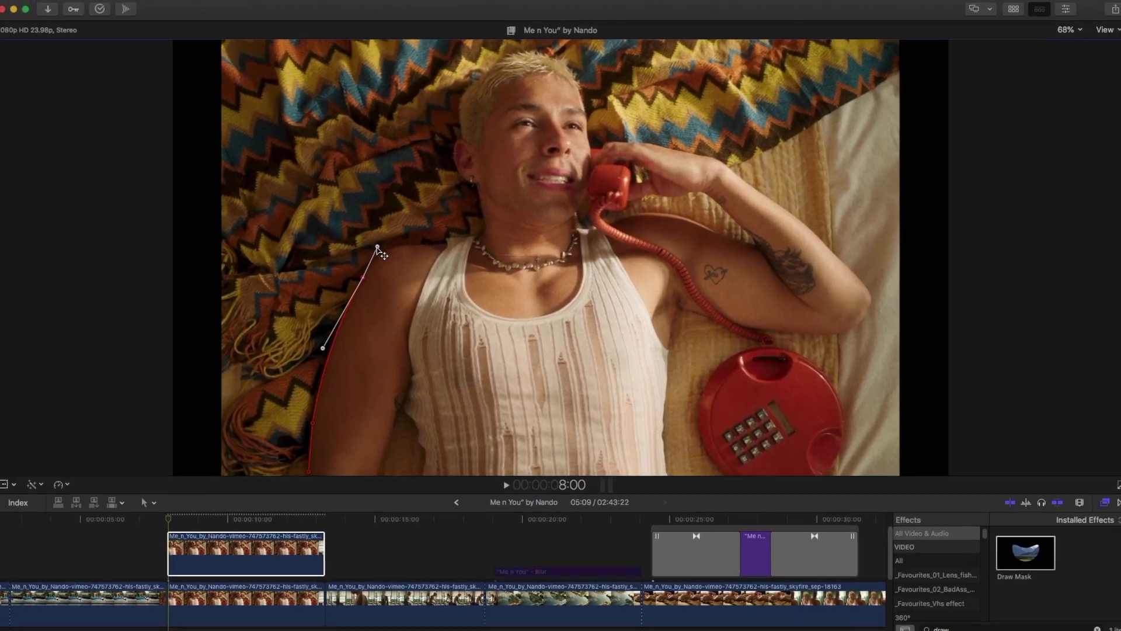
drag(426, 242, 445, 246)
click(449, 237)
click(472, 237)
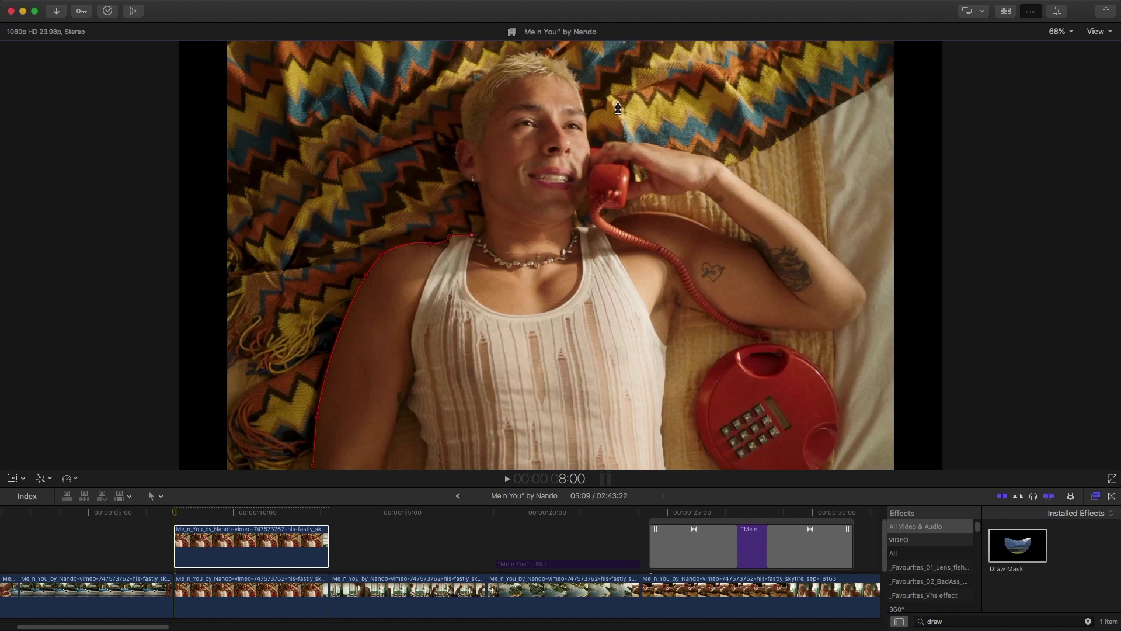
- At 100% zoom, add mask points along the neckline, beside the ear and up the hairline
click(1058, 31)
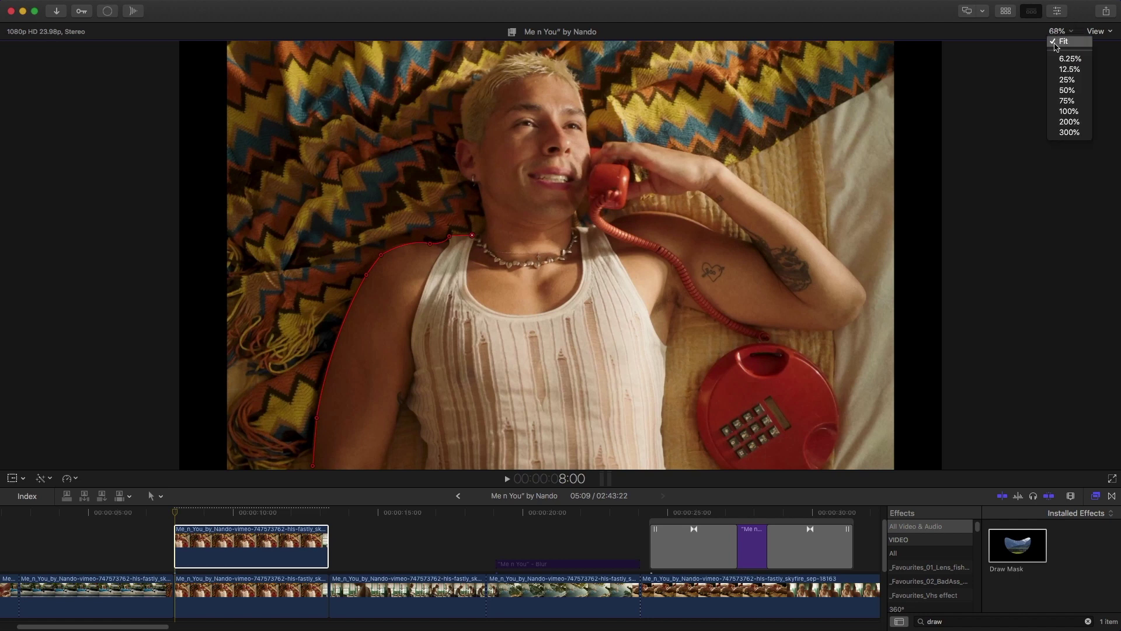
click(1067, 111)
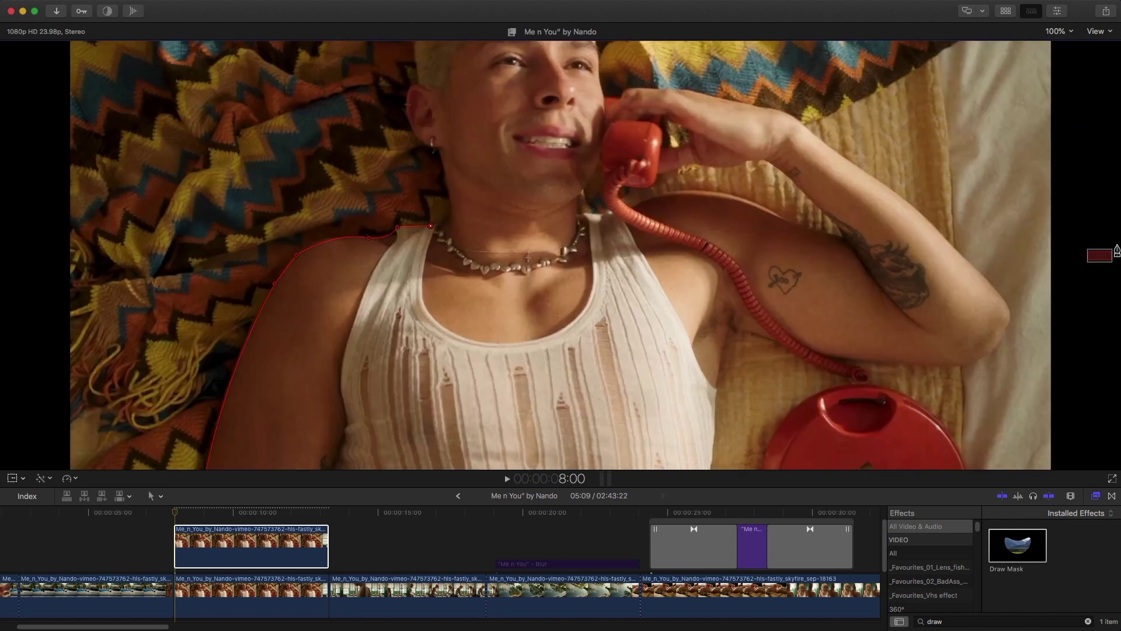
mouse_move(1101, 253)
mouse_down()
mouse_move(1098, 266)
mouse_move(1089, 244)
mouse_up()
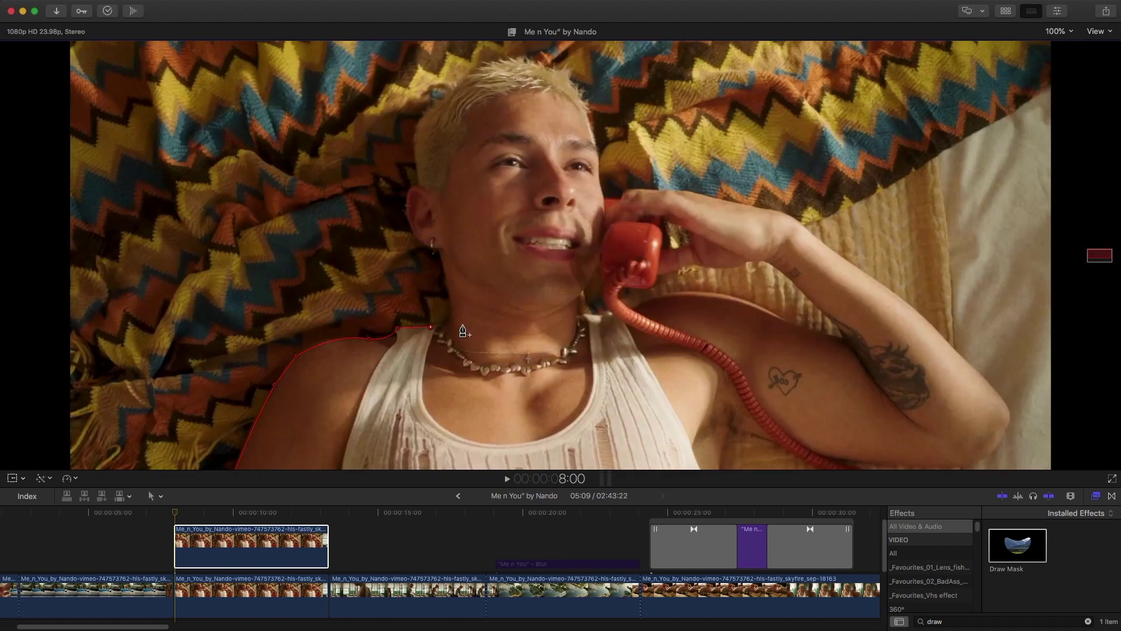
click(440, 326)
click(453, 315)
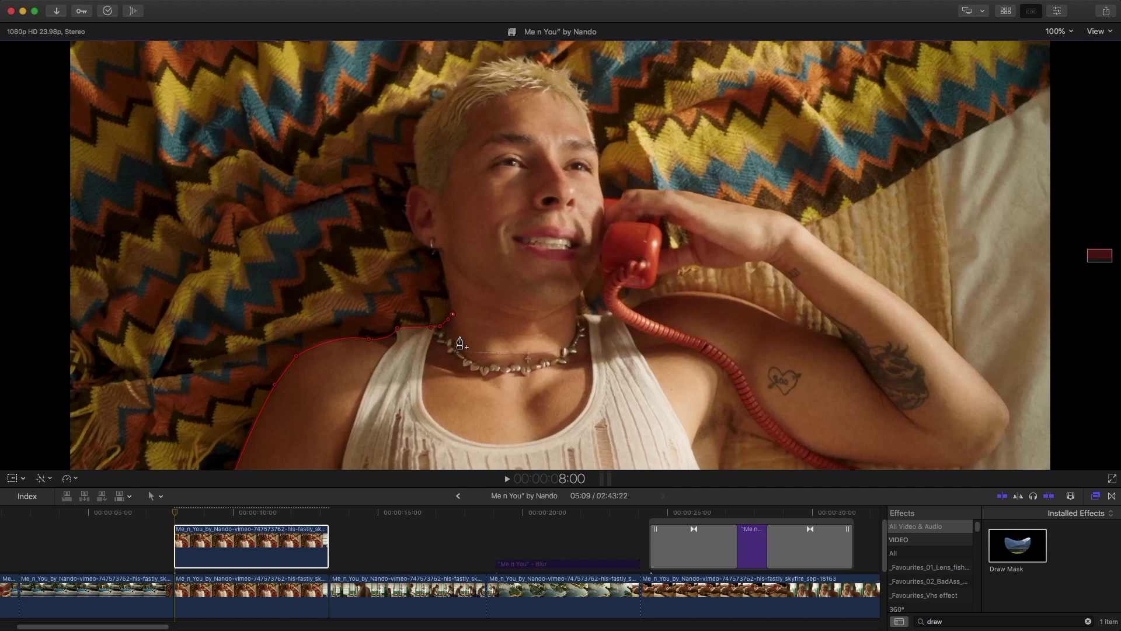
click(438, 250)
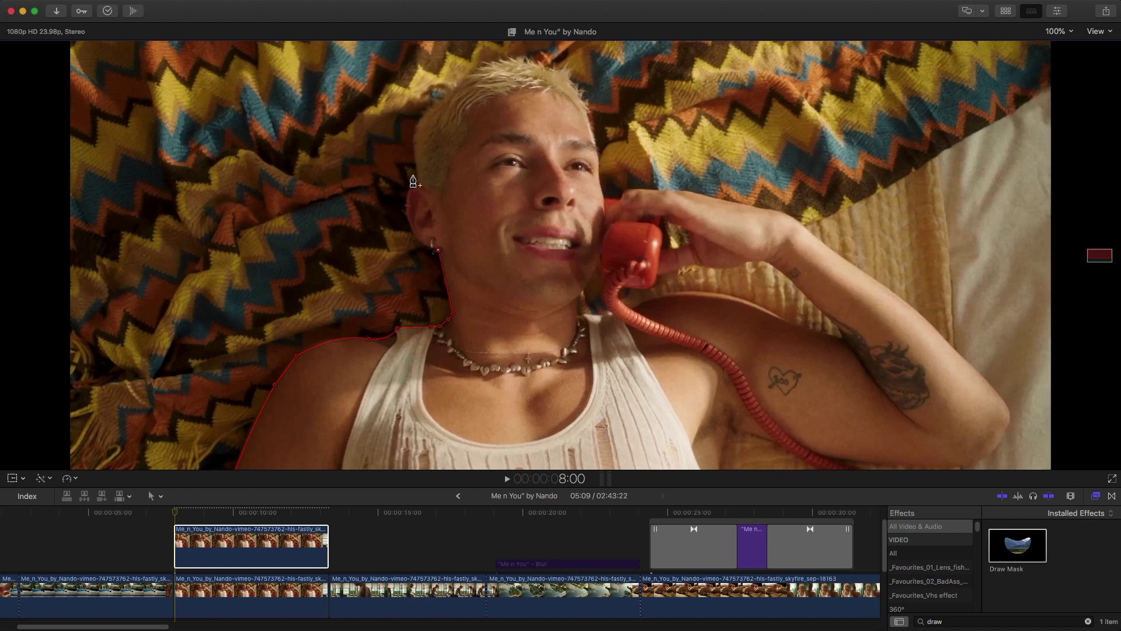
mouse_move(417, 188)
mouse_down()
mouse_move(450, 132)
mouse_move(428, 180)
mouse_move(442, 159)
mouse_move(415, 164)
mouse_up()
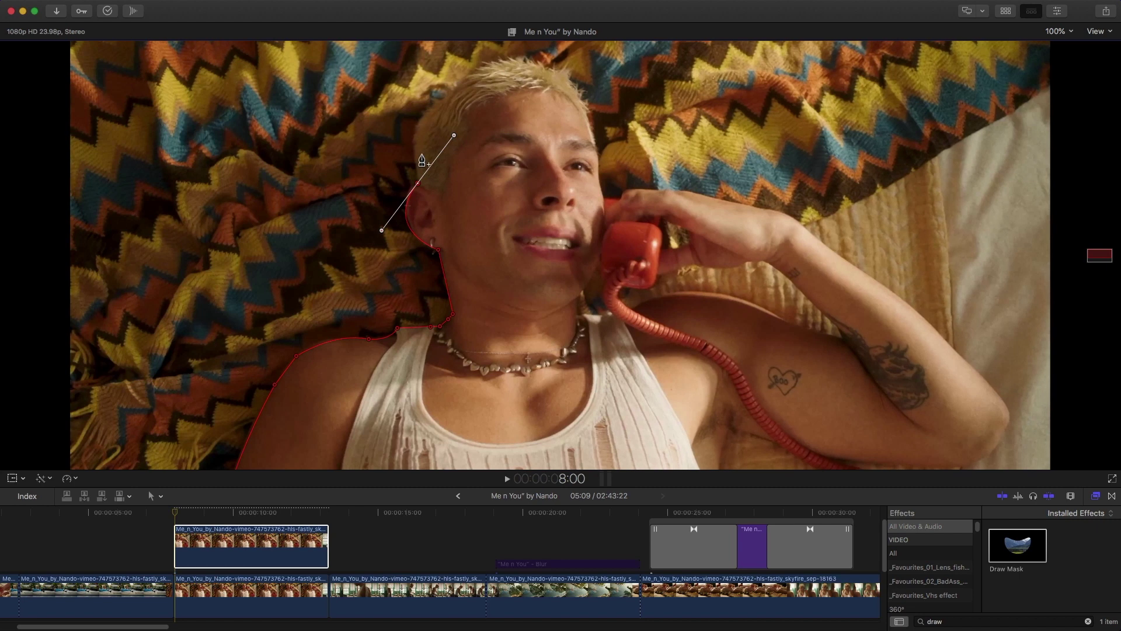
click(416, 129)
click(431, 102)
click(457, 79)
- Trace the mask over the top of the head, down to the hand and along the forearm
click(462, 81)
click(524, 57)
click(579, 87)
click(597, 156)
click(603, 199)
click(632, 189)
click(678, 190)
click(727, 199)
click(780, 211)
click(804, 226)
click(851, 261)
click(904, 300)
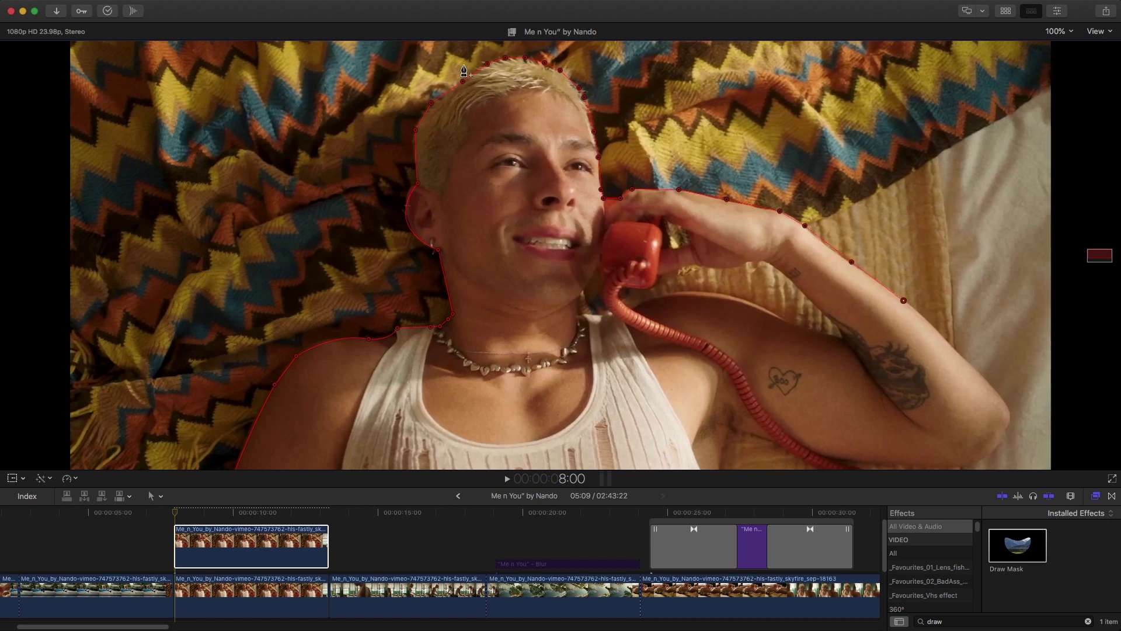
- Trace the mask around the elbow and back along the underside of the arm to the phone
click(962, 355)
click(998, 395)
click(1010, 415)
click(990, 452)
click(871, 462)
click(753, 434)
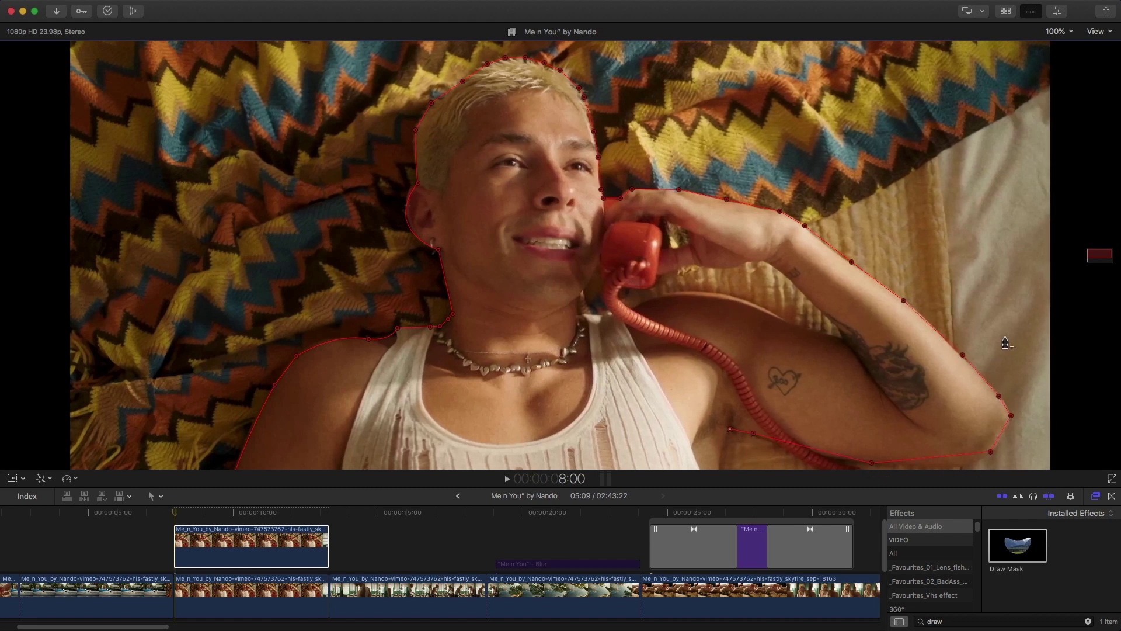
scroll(1098, 254, down, 5)
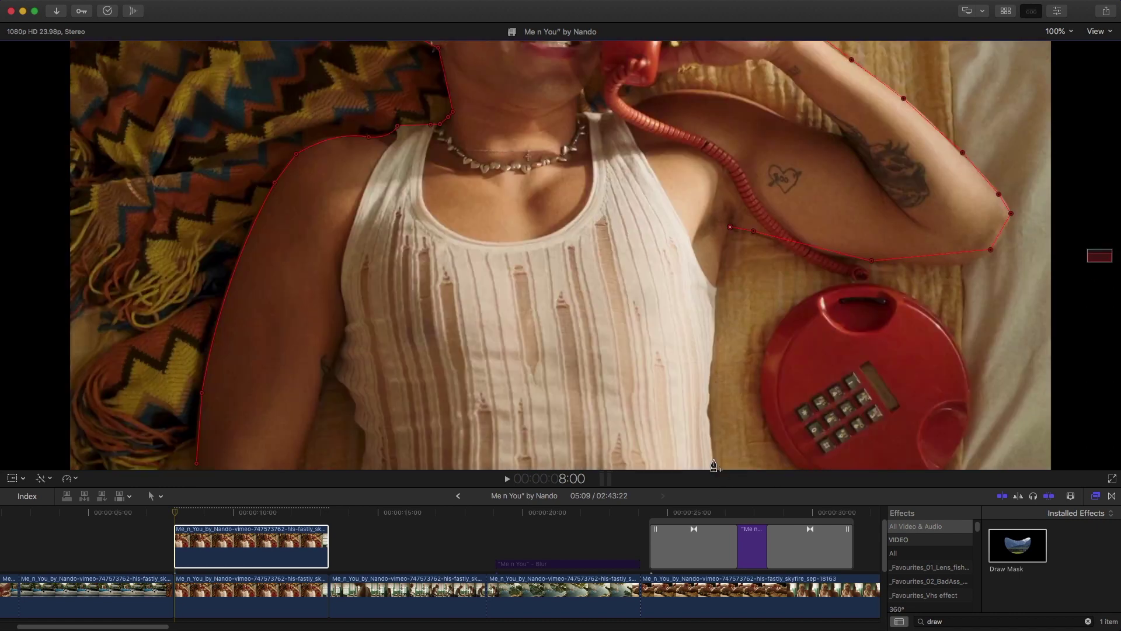
click(708, 442)
- At 50% zoom, add points below the frame's bottom and close the mask at its first point
click(1059, 30)
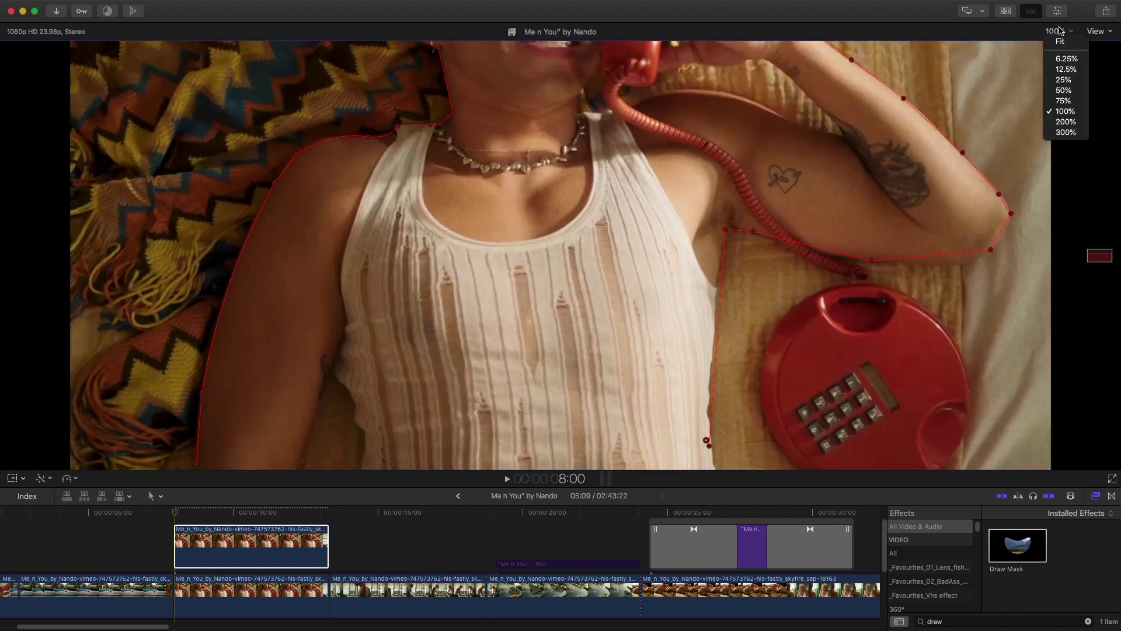
click(1063, 90)
click(637, 414)
click(441, 448)
click(366, 432)
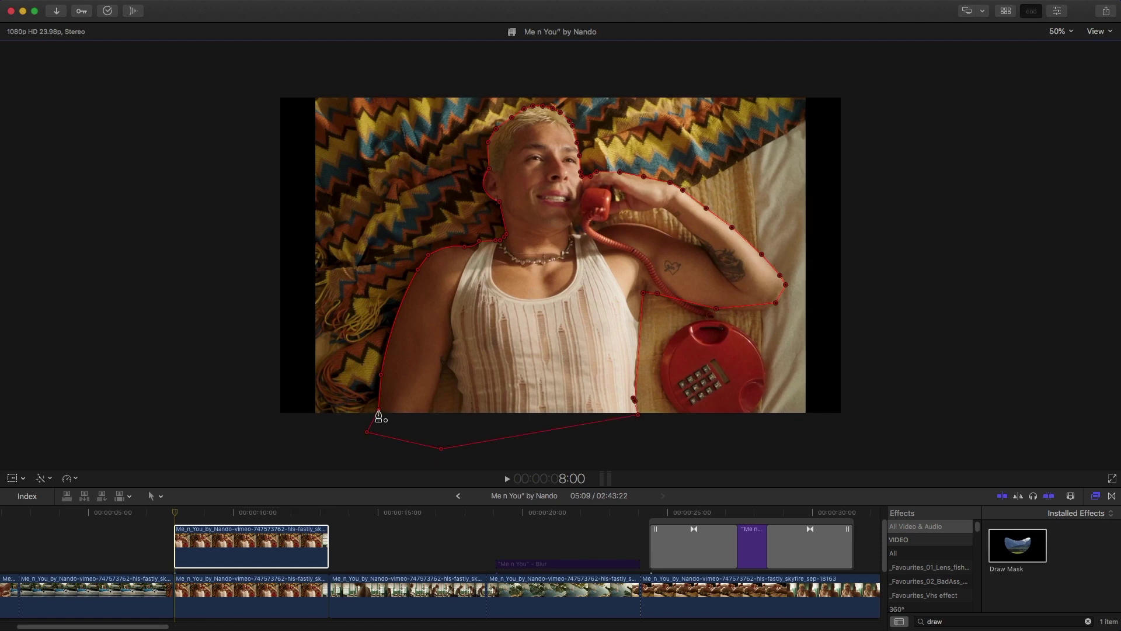
click(378, 416)
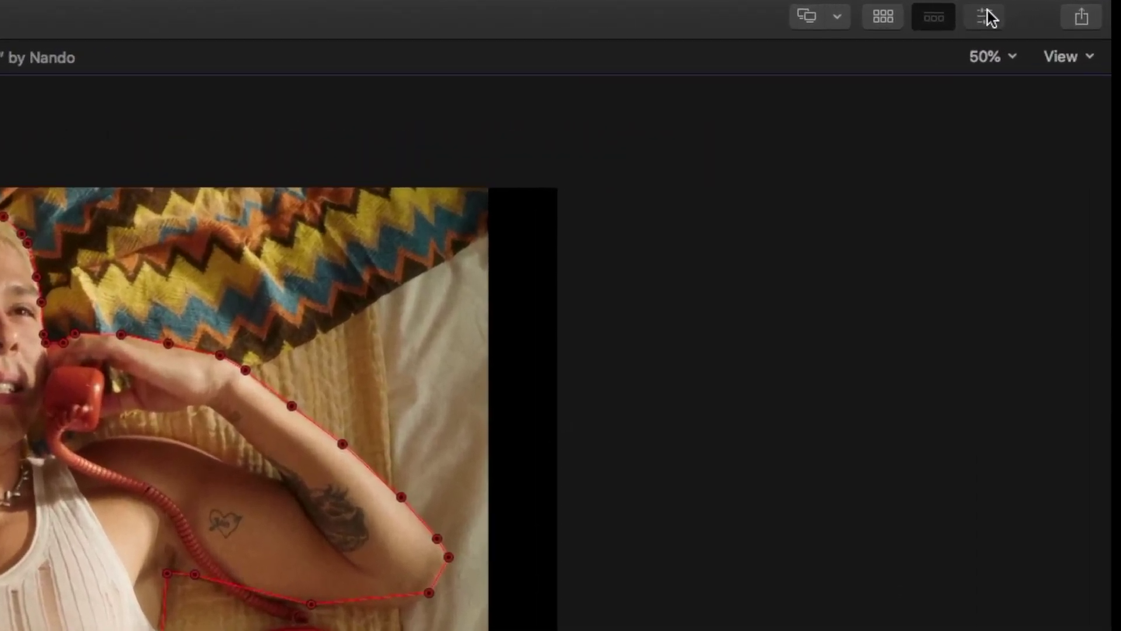
- In the Inspector, keyframe Draw Mask Position, Rotation and Control Points at the first frame
click(985, 16)
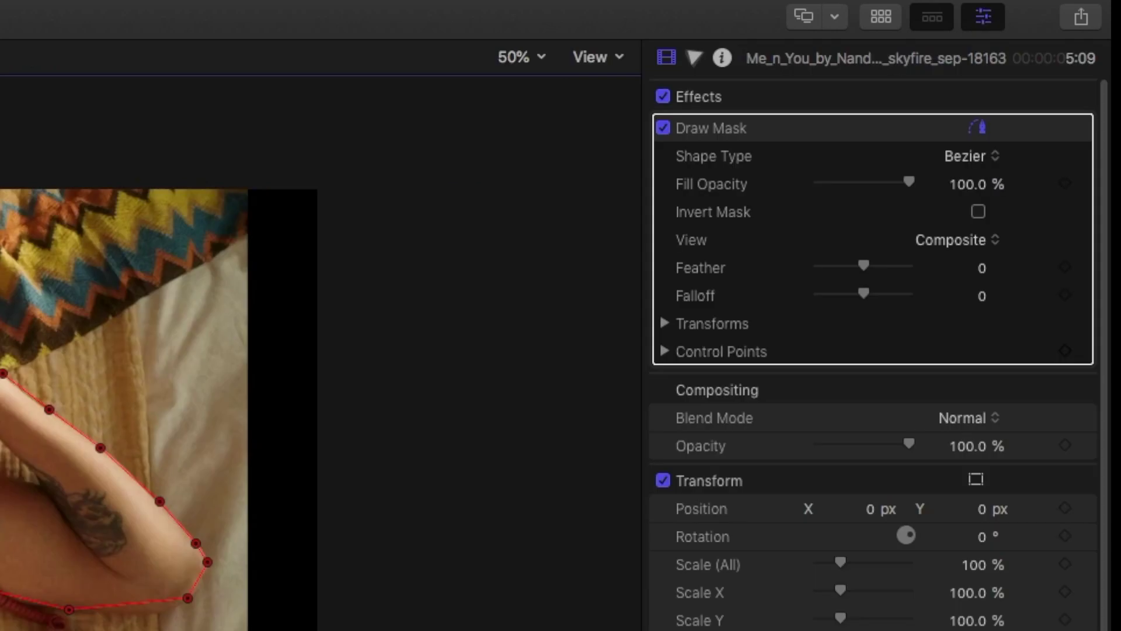
click(662, 324)
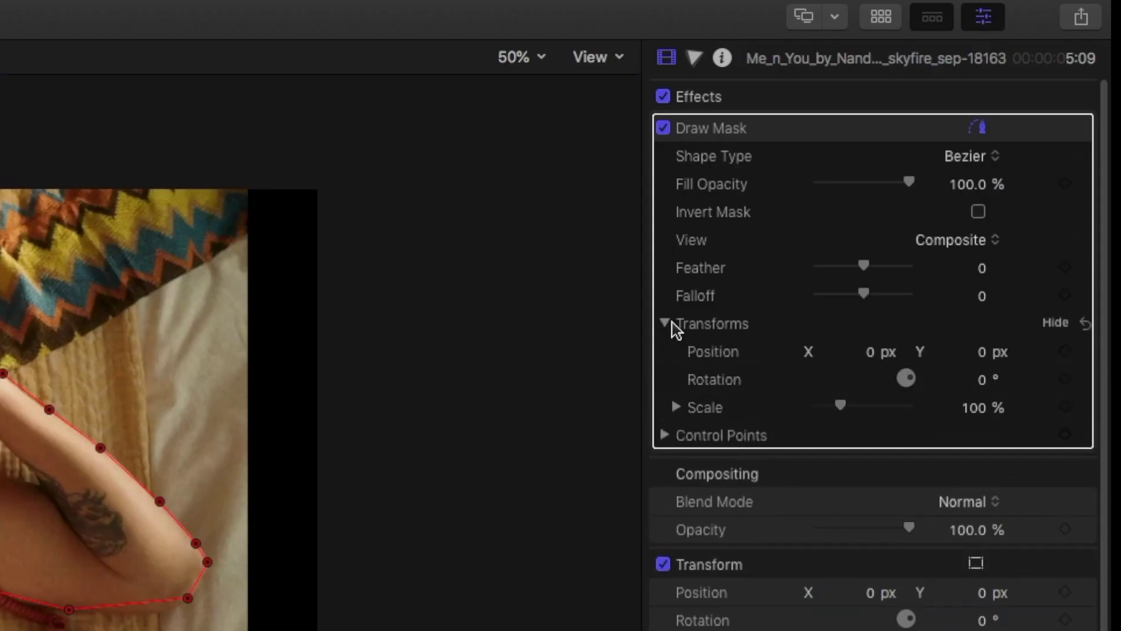
click(1065, 351)
click(1065, 379)
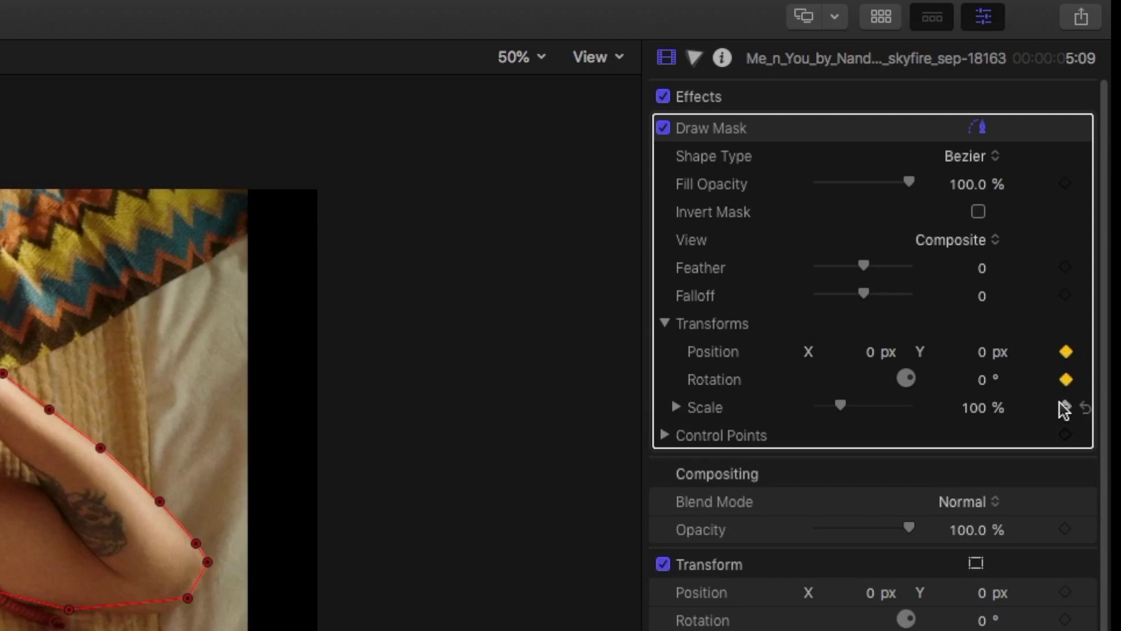
click(1064, 436)
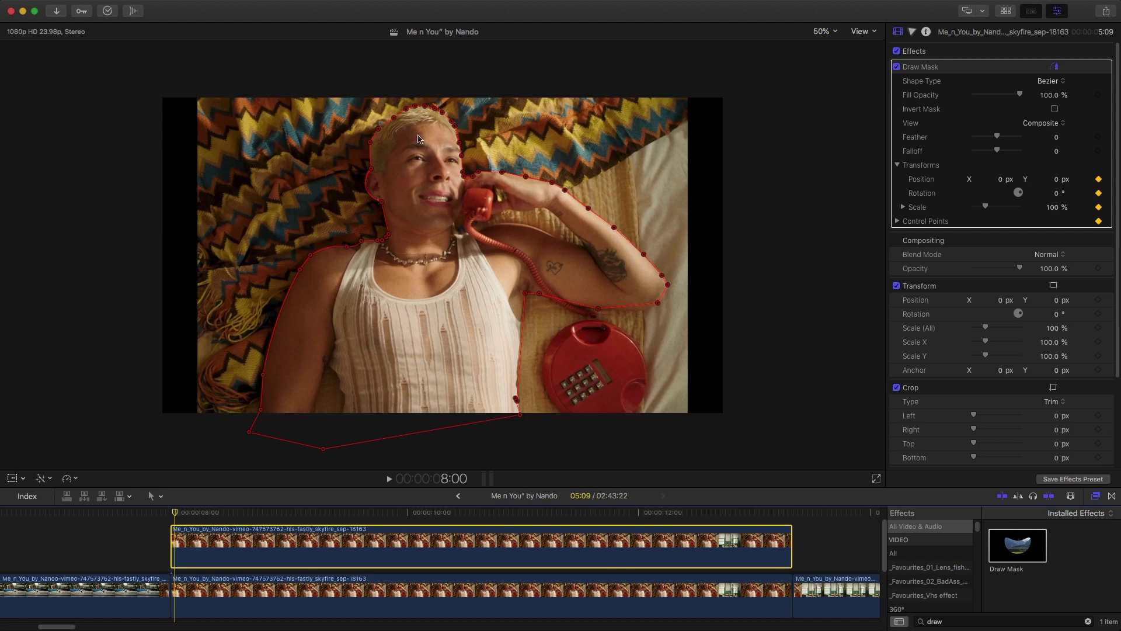
- On the next frame at 100% zoom, nudge the mask left and adjust the point beside the ear
key(Right)
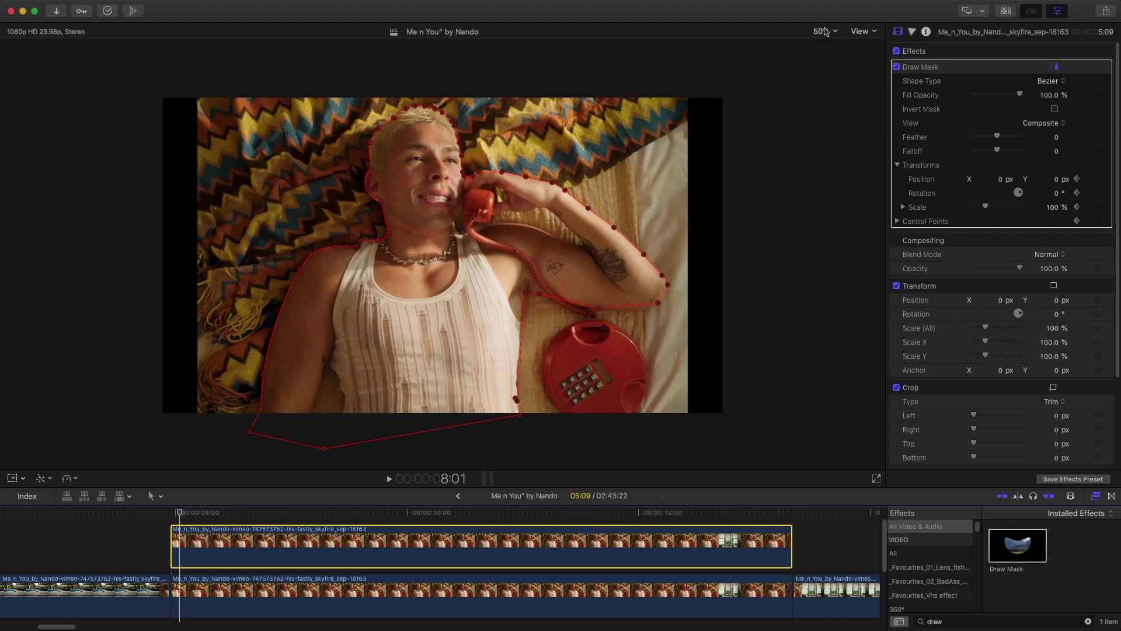
click(825, 31)
click(841, 110)
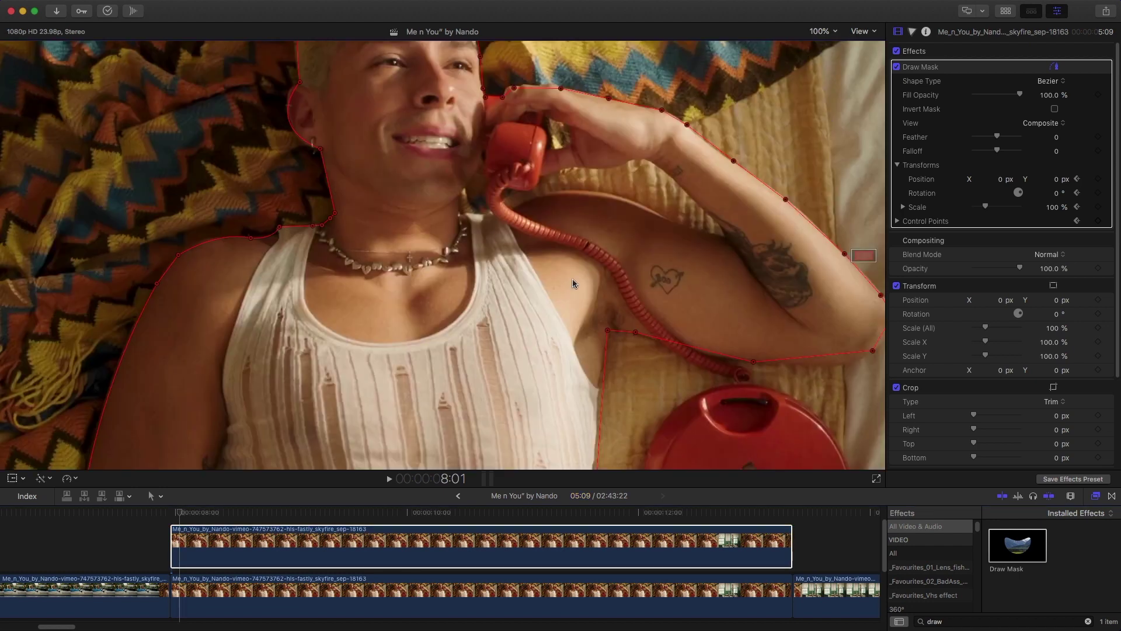
scroll(825, 255, up, 5)
scroll(841, 250, left, 5)
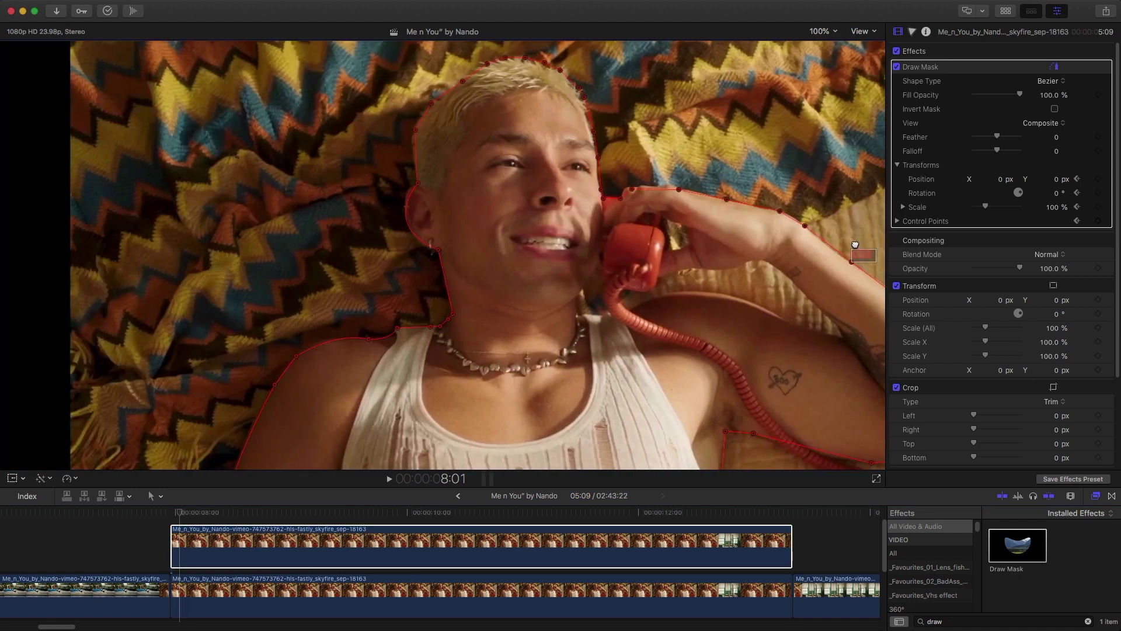
drag(482, 126, 480, 127)
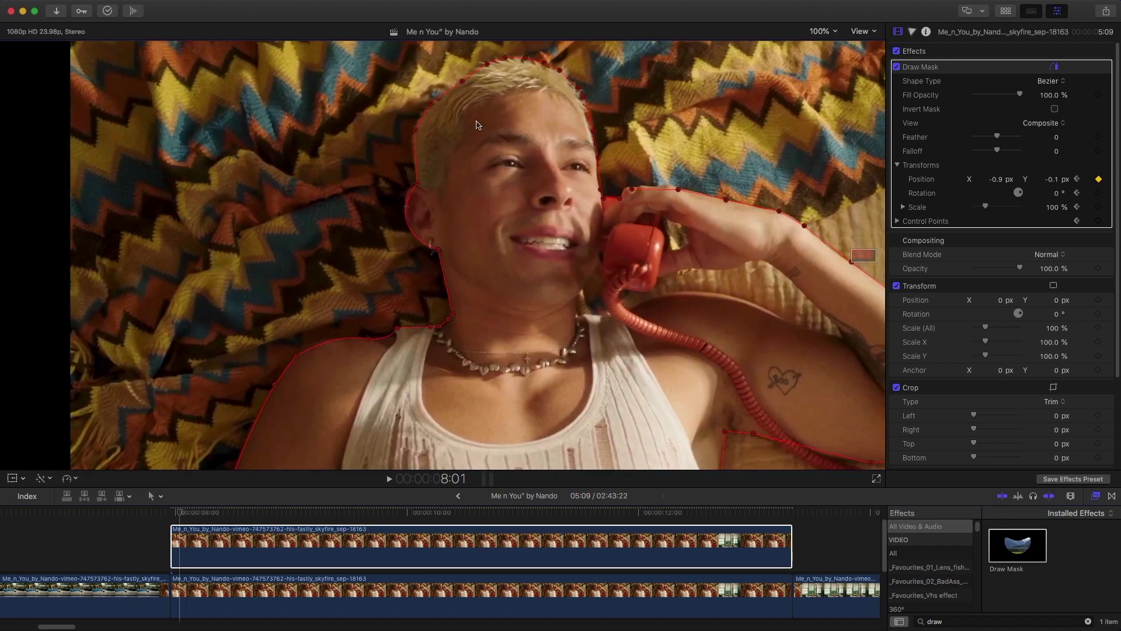
drag(416, 184, 418, 184)
- A few frames on, add points at the top of the head, refine the temple point and shift the mask left
key(Right)
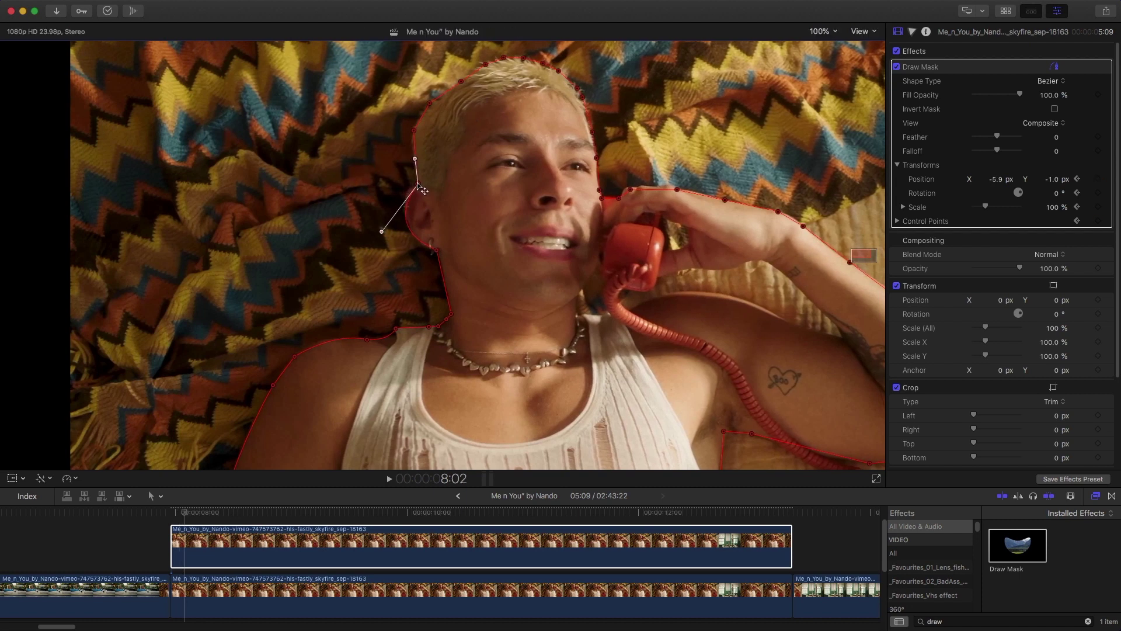
key(Right)
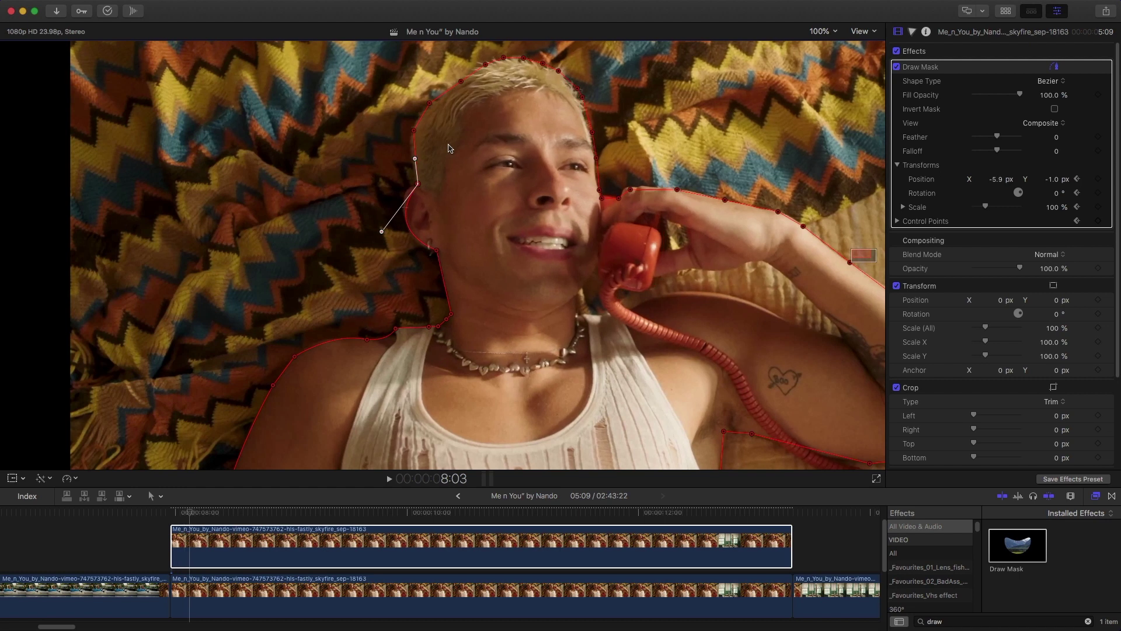
click(576, 89)
click(581, 96)
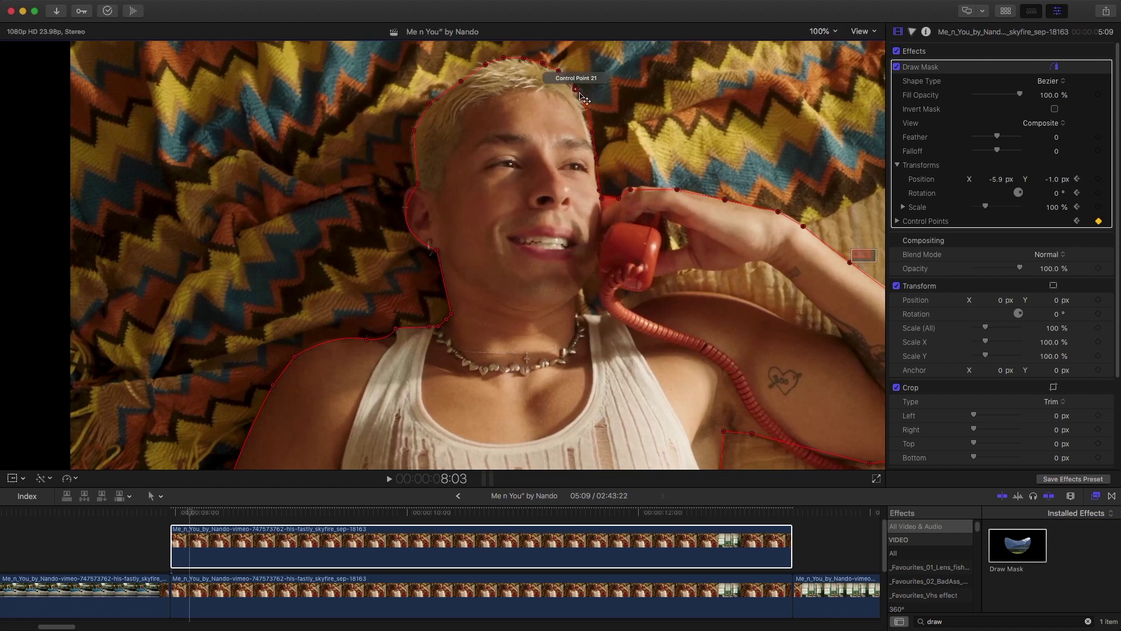
drag(585, 100, 582, 100)
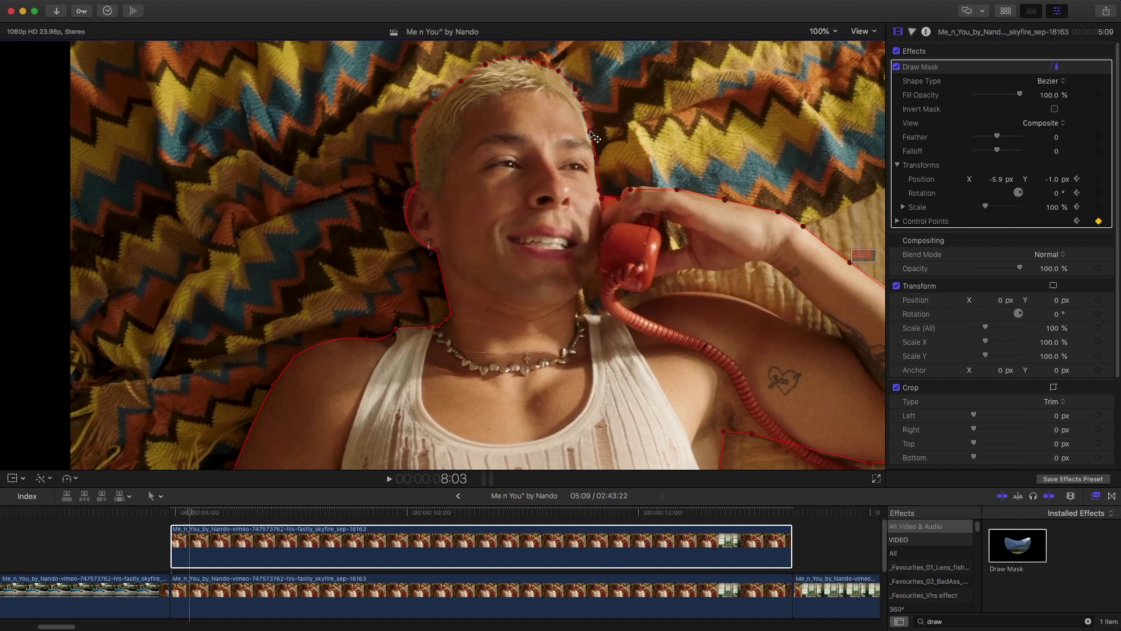
key(Right)
drag(542, 138, 538, 137)
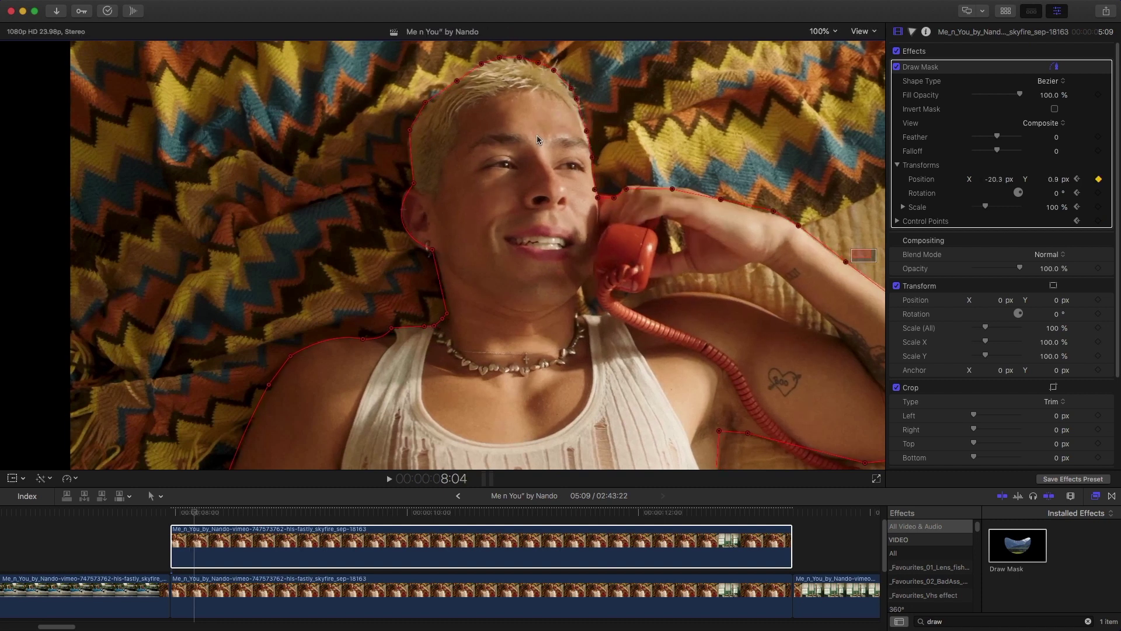
- On later frames, realign the head-top, cheek and ear-side mask points to follow the head
key(Right)
key(Right)
key(Right)
key(Right)
key(Right)
key(Right)
key(Right)
key(Right)
key(Right)
key(Right)
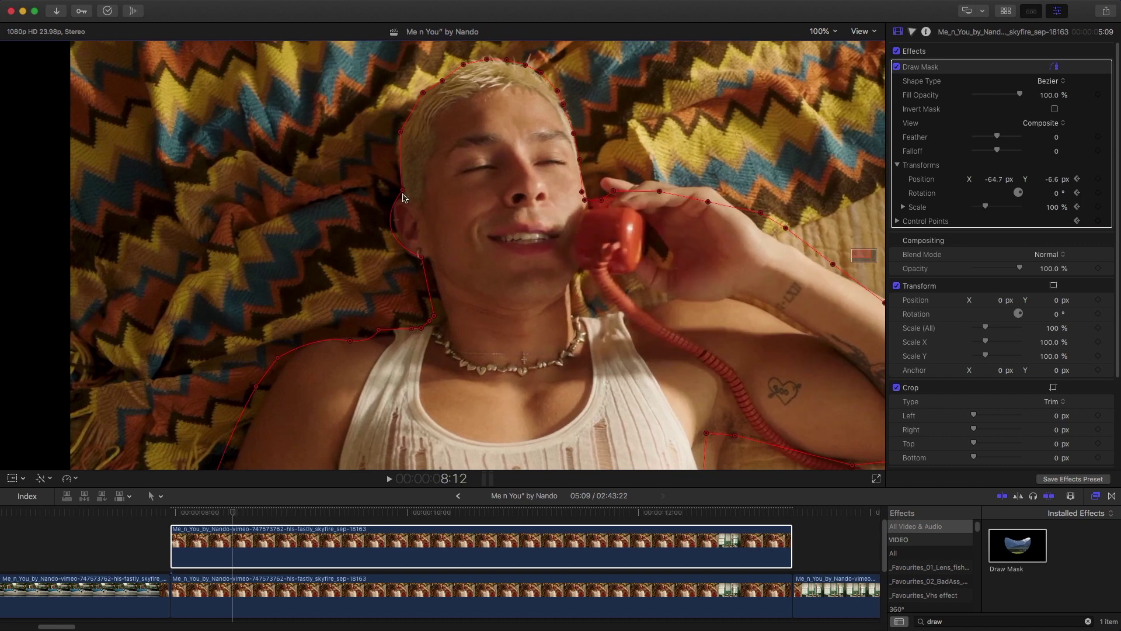
key(Right)
key(Right)
key(Right)
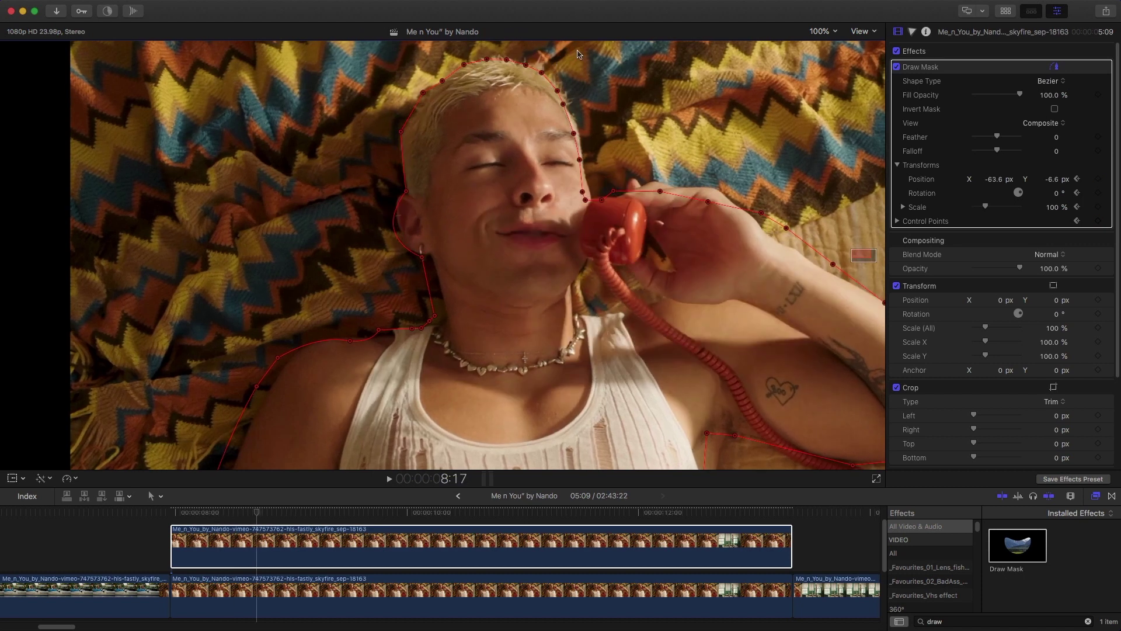
mouse_move(585, 54)
mouse_down()
mouse_move(526, 137)
mouse_move(578, 139)
mouse_up()
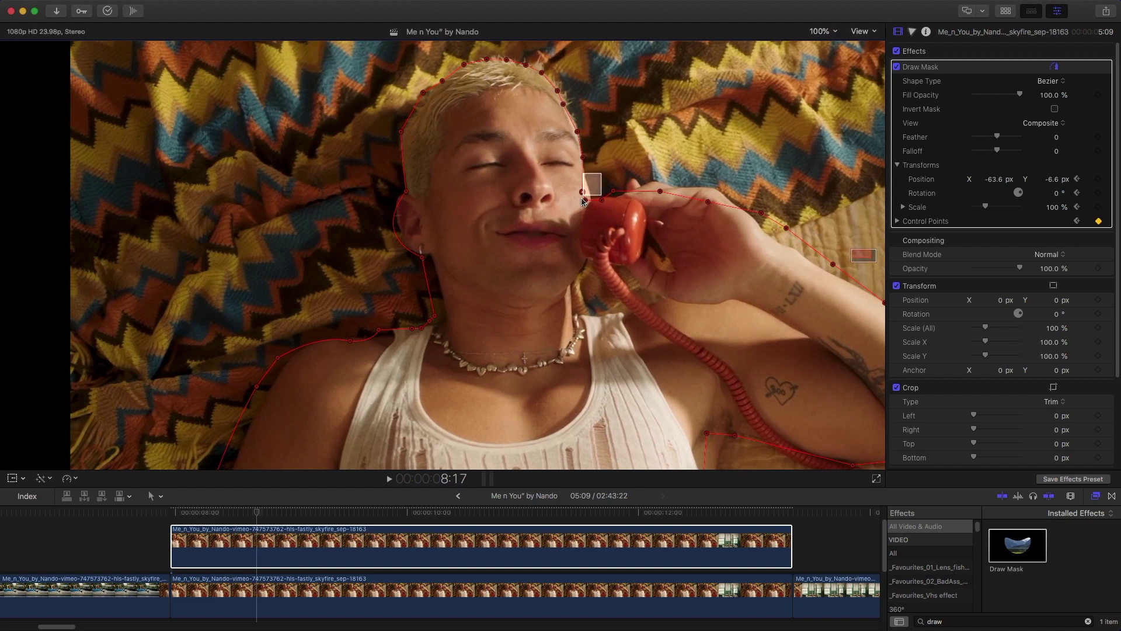
drag(585, 199, 588, 196)
key(Right)
mouse_move(591, 56)
mouse_down()
mouse_move(514, 117)
mouse_move(567, 107)
mouse_up()
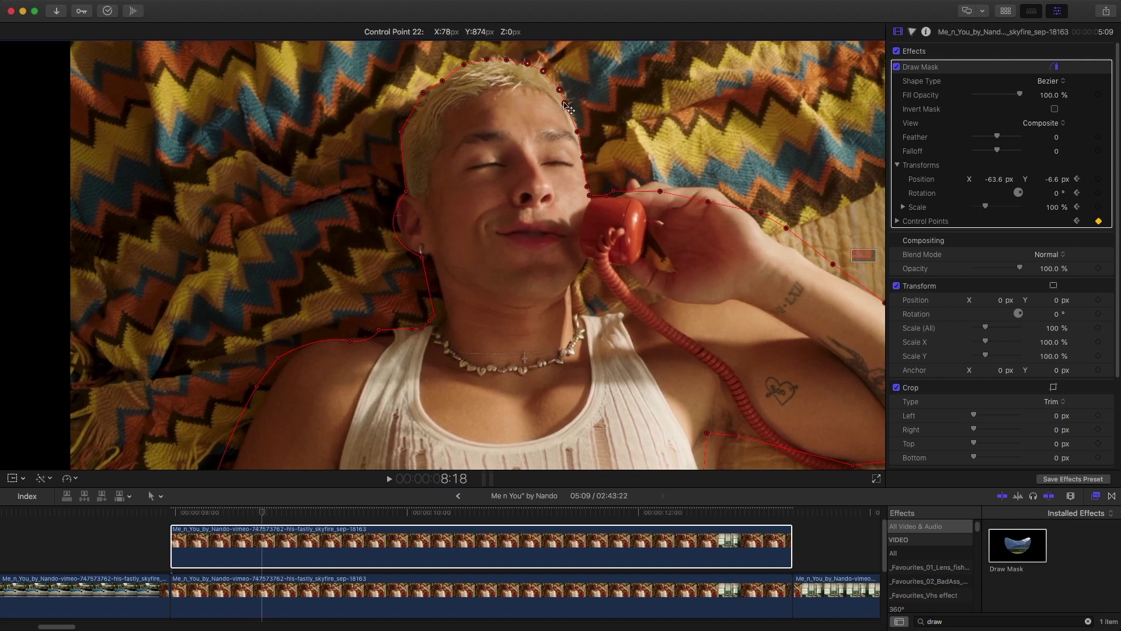
key(Right)
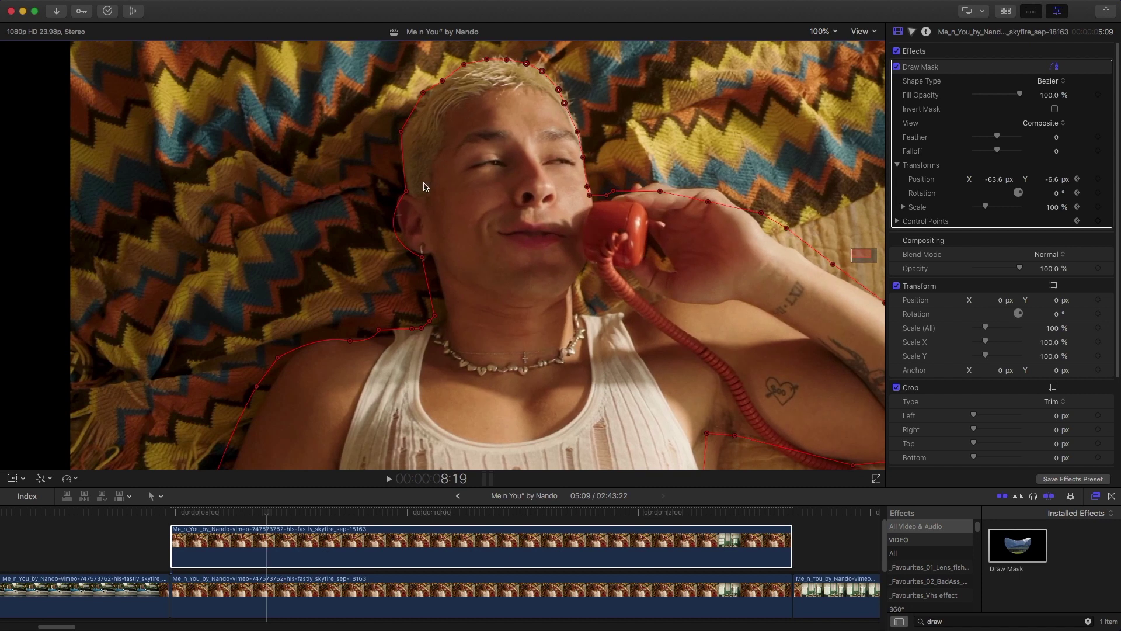
drag(422, 259, 435, 261)
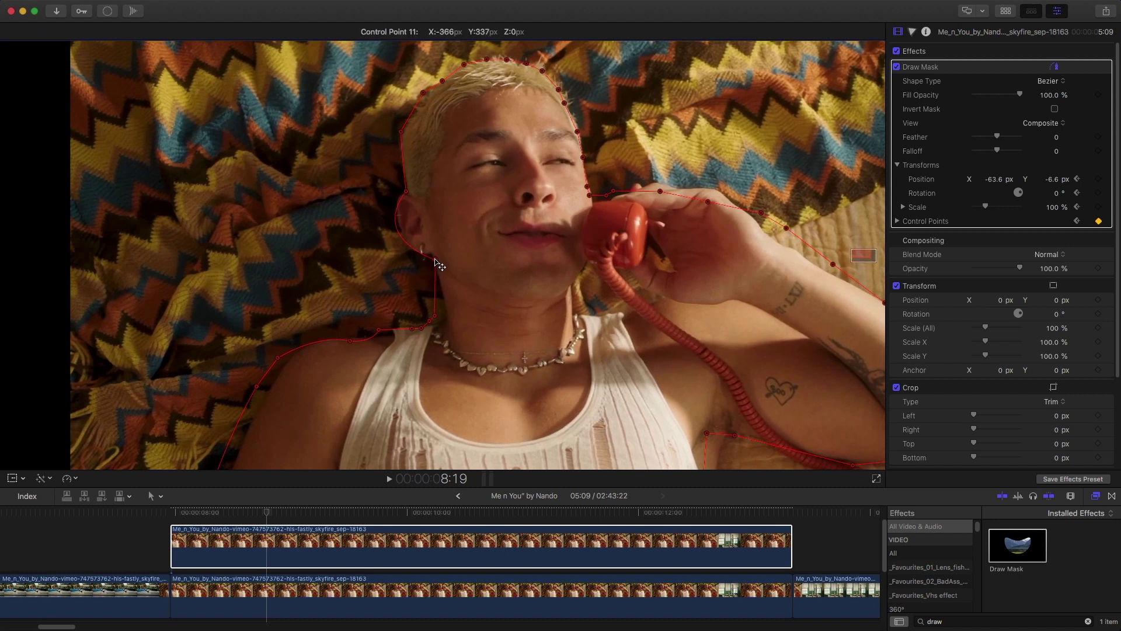
- Refit the mask left and right of the head on the final frames, then return to the shot's start
key(Right)
key(Right)
key(Right)
drag(401, 131, 405, 136)
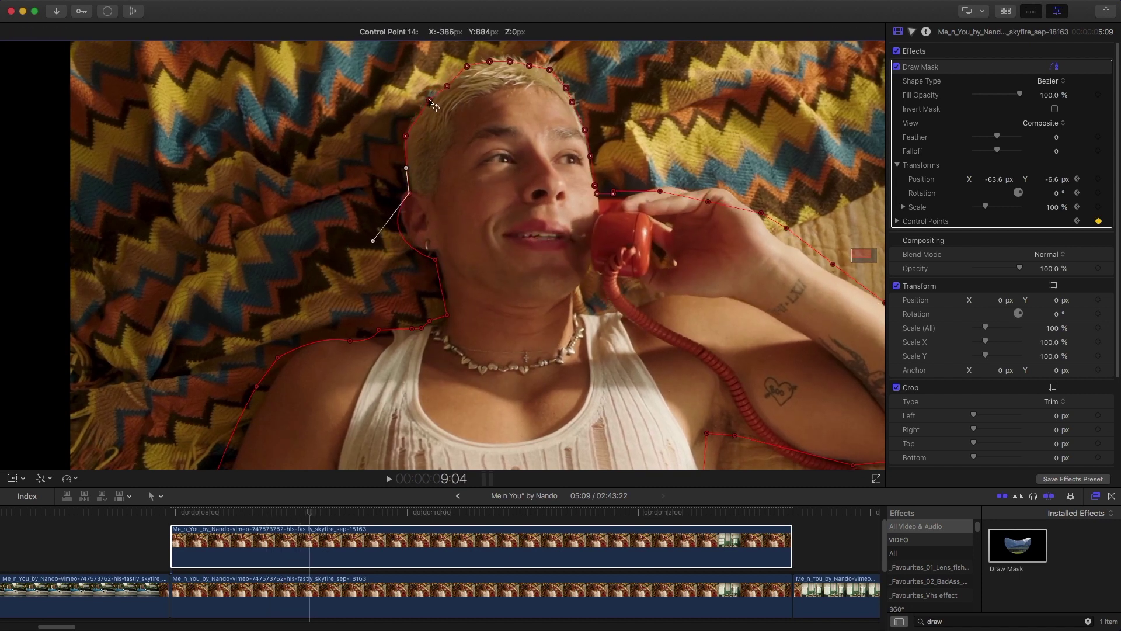
key(Right)
key(space)
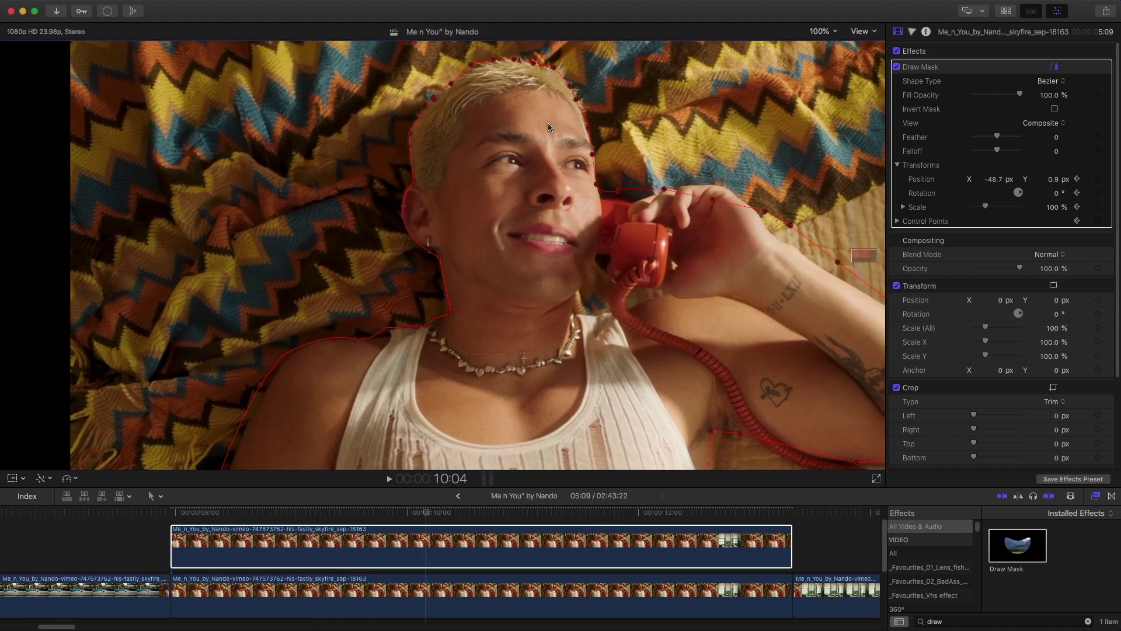
key(space)
key(space)
key(space)
drag(596, 184, 596, 188)
key(Right)
key(Right)
key(Right)
click(282, 514)
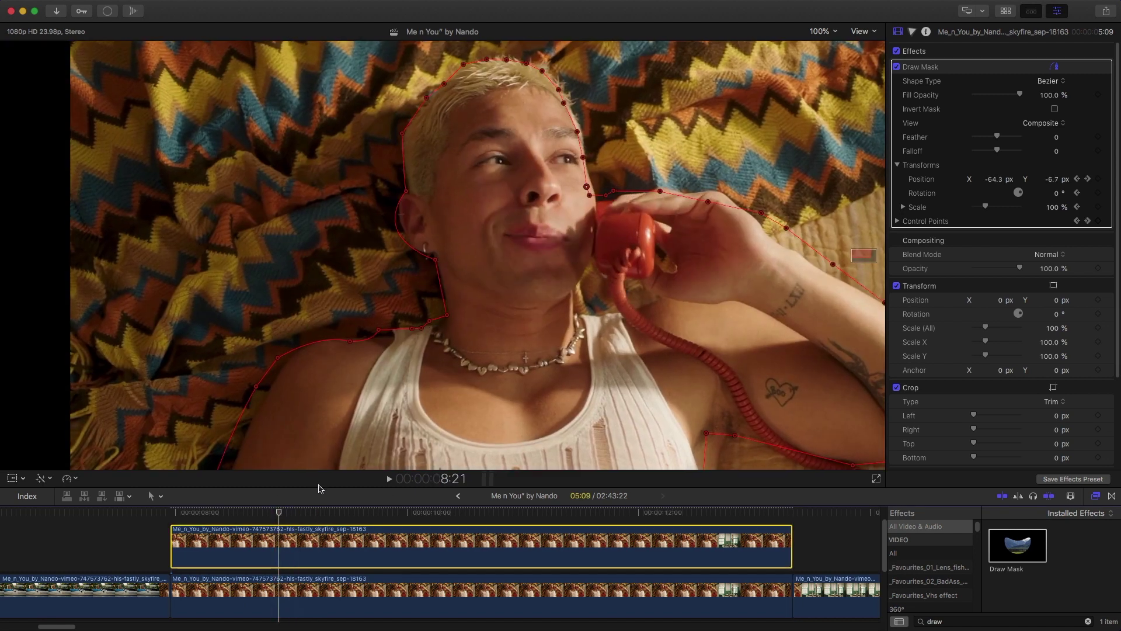
- Enlarge the timeline, fit the whole frame in the viewer, select the upper masked clip and go to 10:22
drag(319, 488, 319, 418)
click(323, 525)
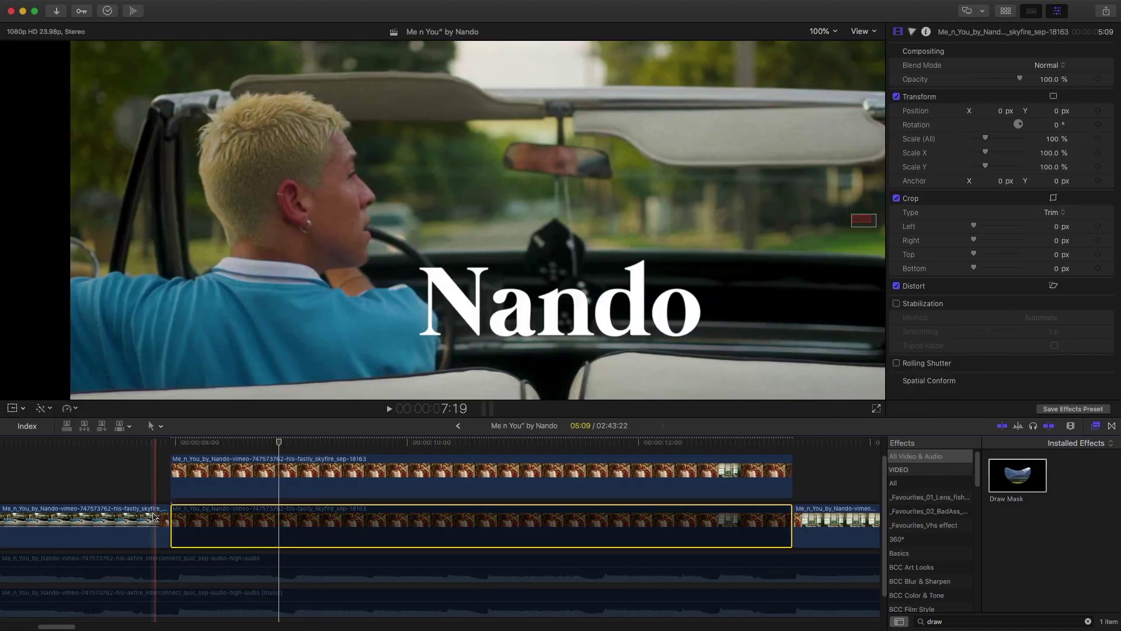
click(822, 31)
click(829, 44)
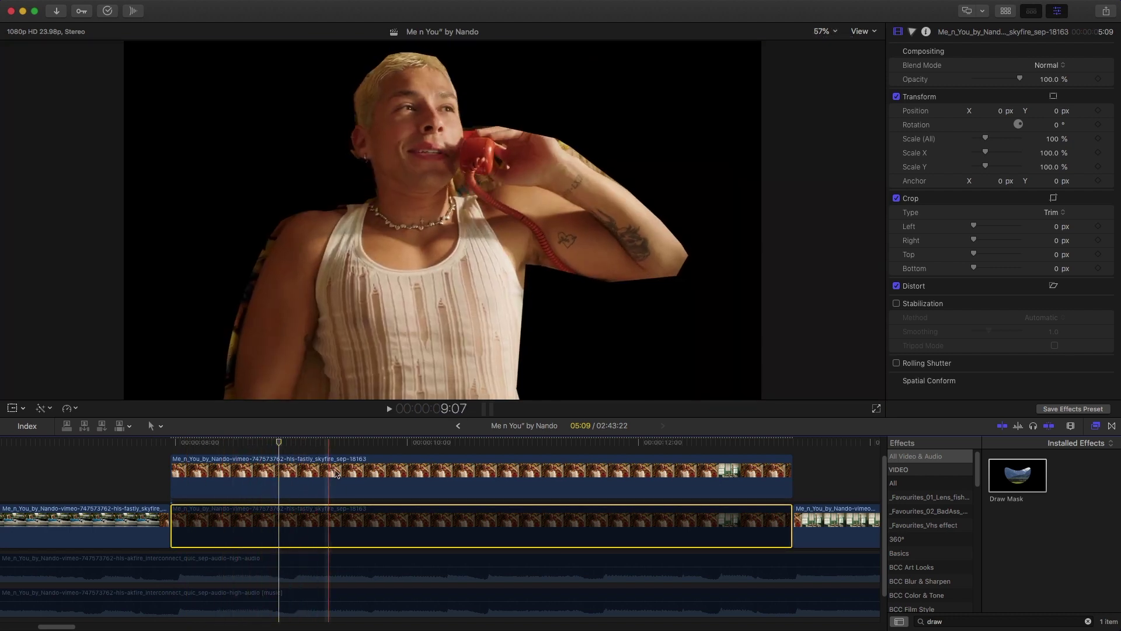
click(511, 466)
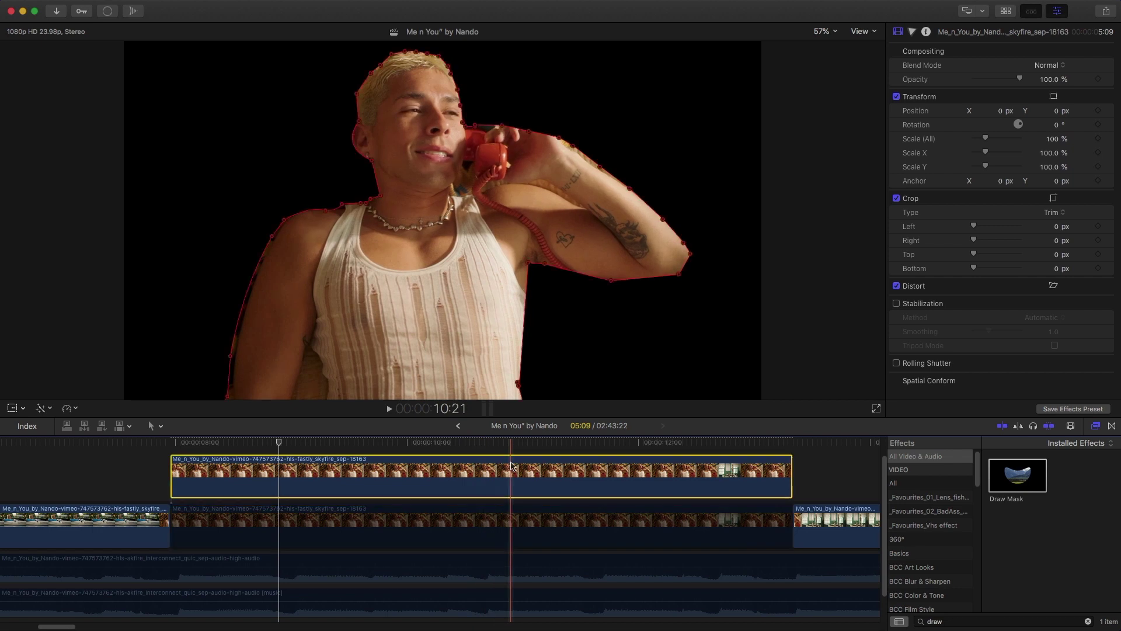
click(514, 442)
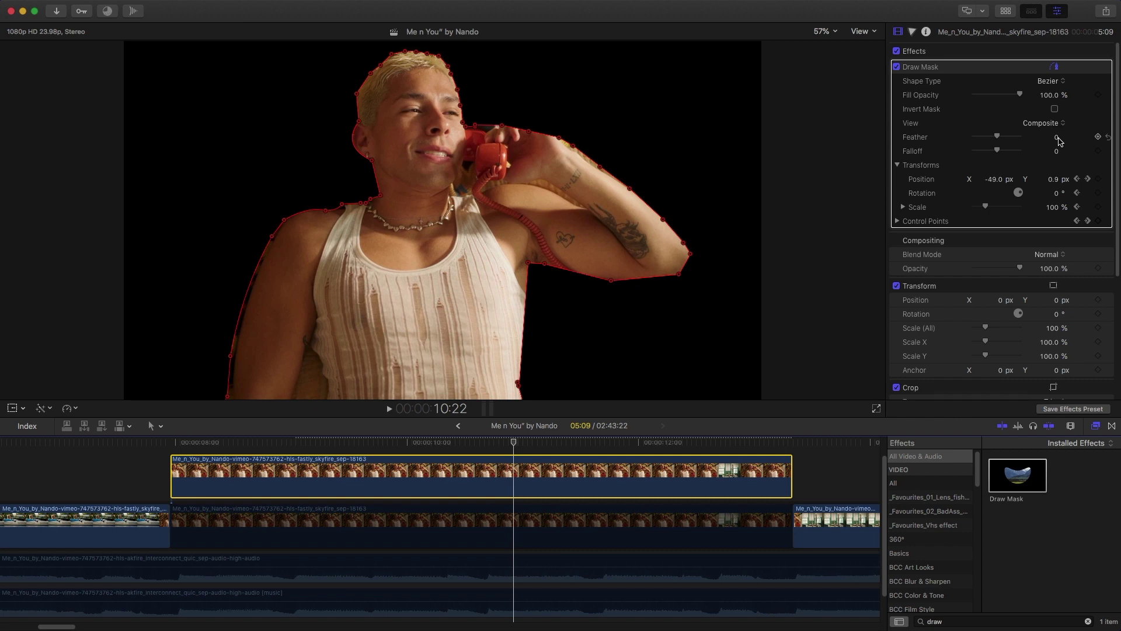
- In the Draw Mask inspector, drag Feather to 5.0 and Falloff to 38.0
click(1057, 139)
key(Return)
mouse_move(1058, 140)
mouse_down()
mouse_move(1058, 129)
mouse_move(1051, 147)
mouse_up()
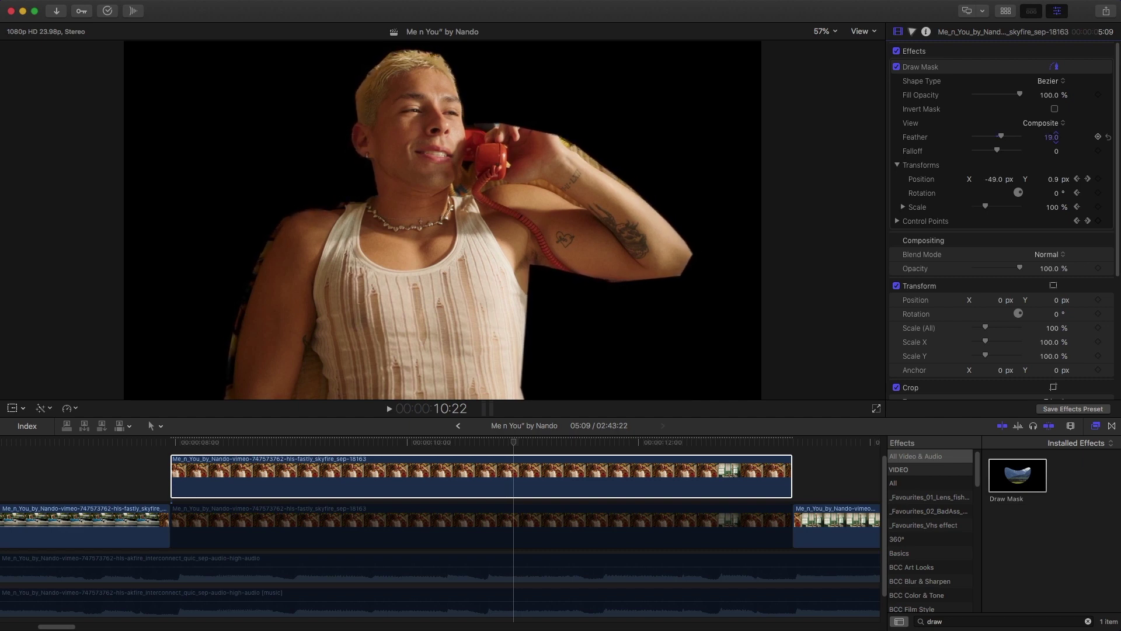
drag(1054, 137, 1054, 132)
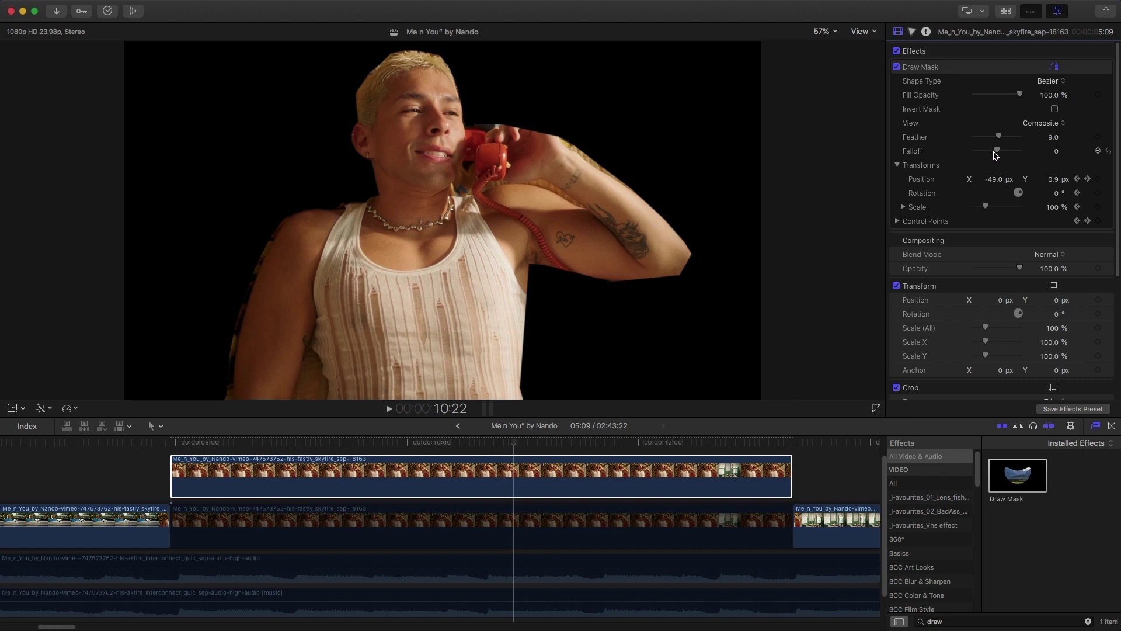
mouse_move(997, 152)
mouse_down()
mouse_move(1006, 148)
mouse_move(997, 136)
mouse_up()
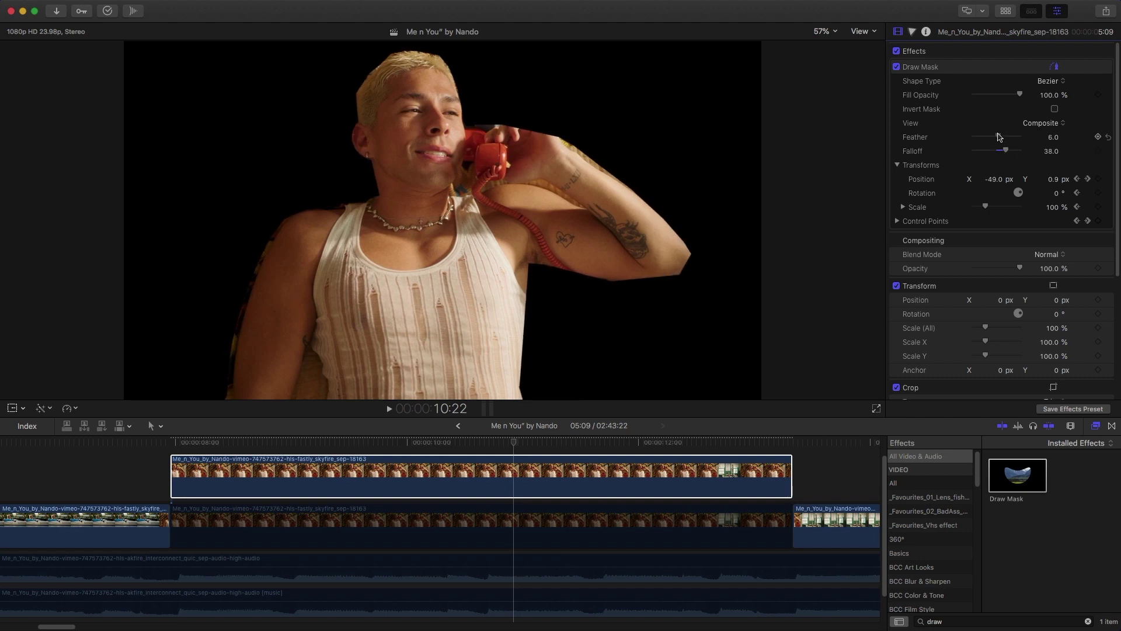
drag(998, 136, 1000, 137)
drag(1000, 138, 997, 137)
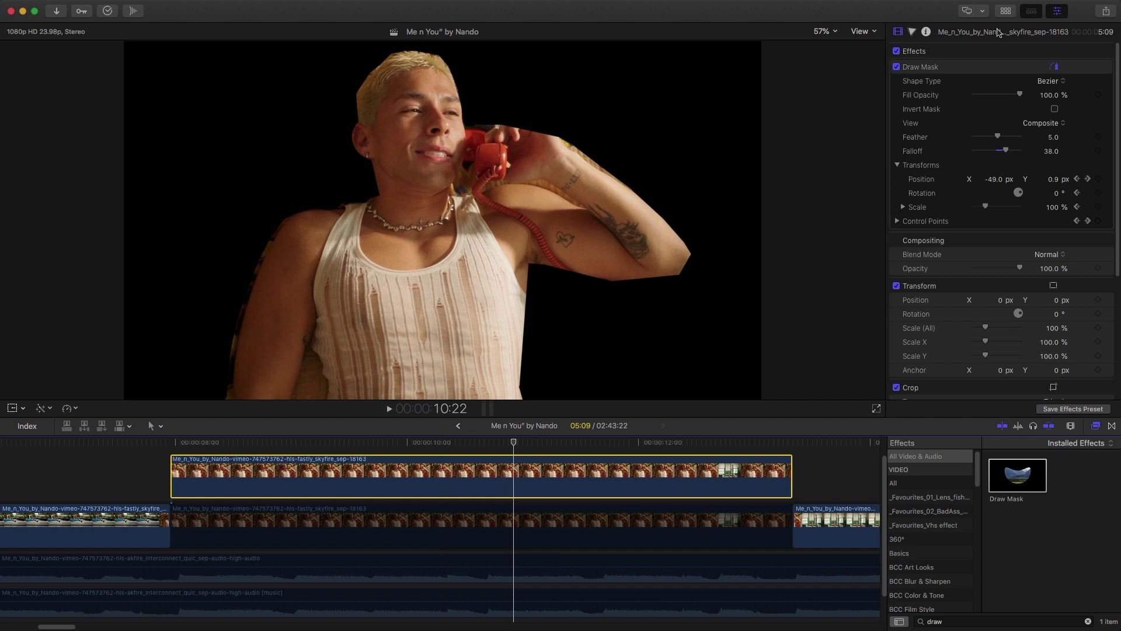
- Show the Titles and Generators browser and preview the Glow title
click(1006, 11)
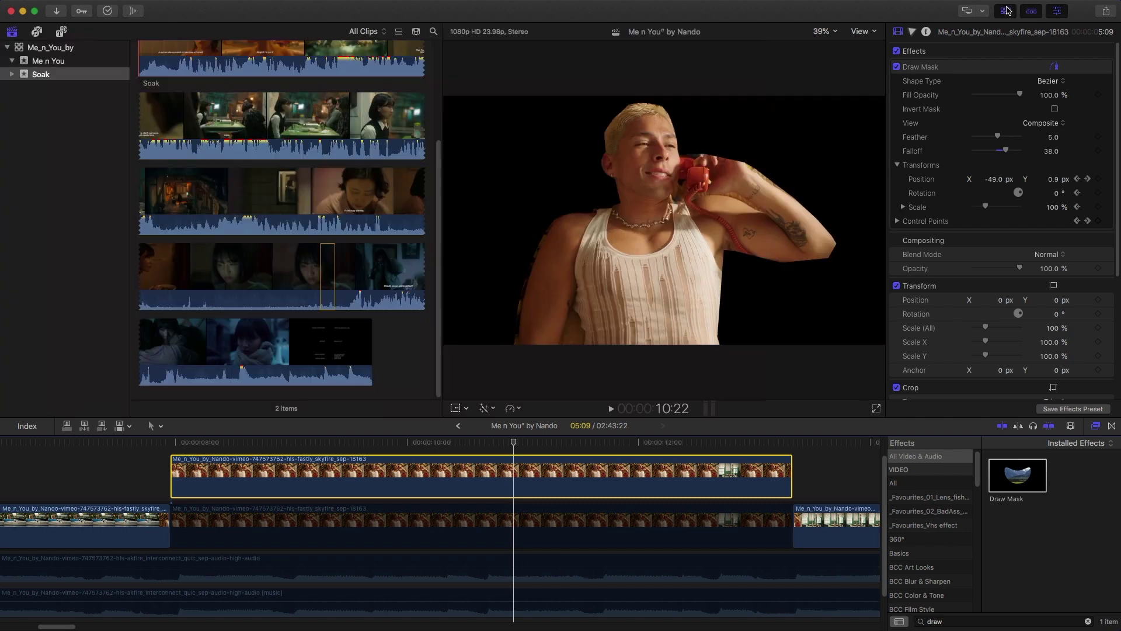
click(61, 32)
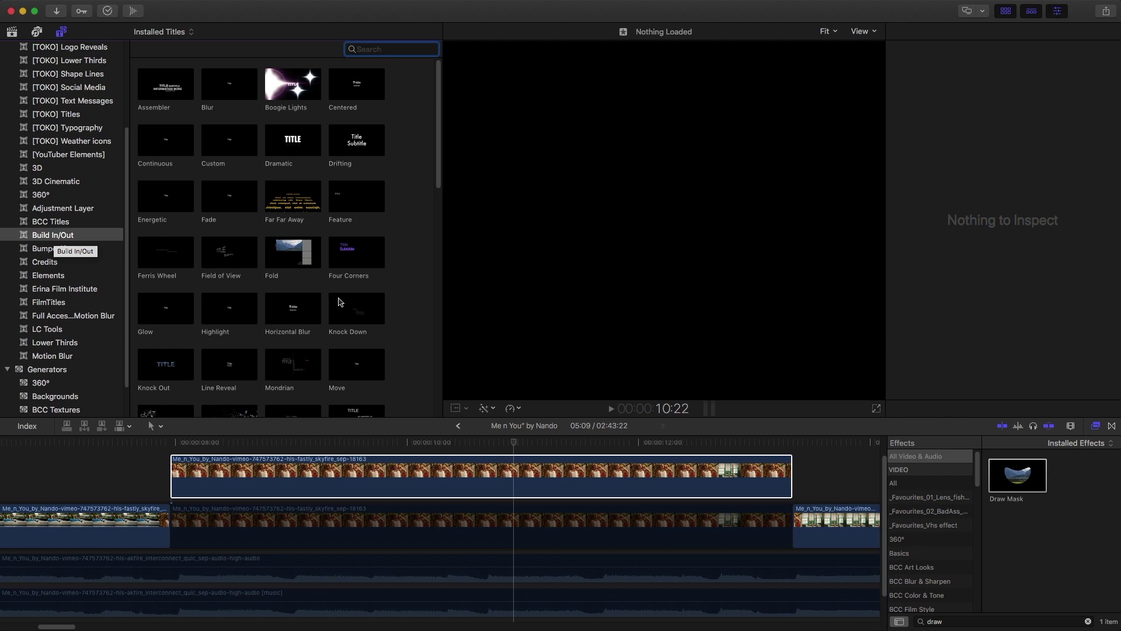
click(152, 311)
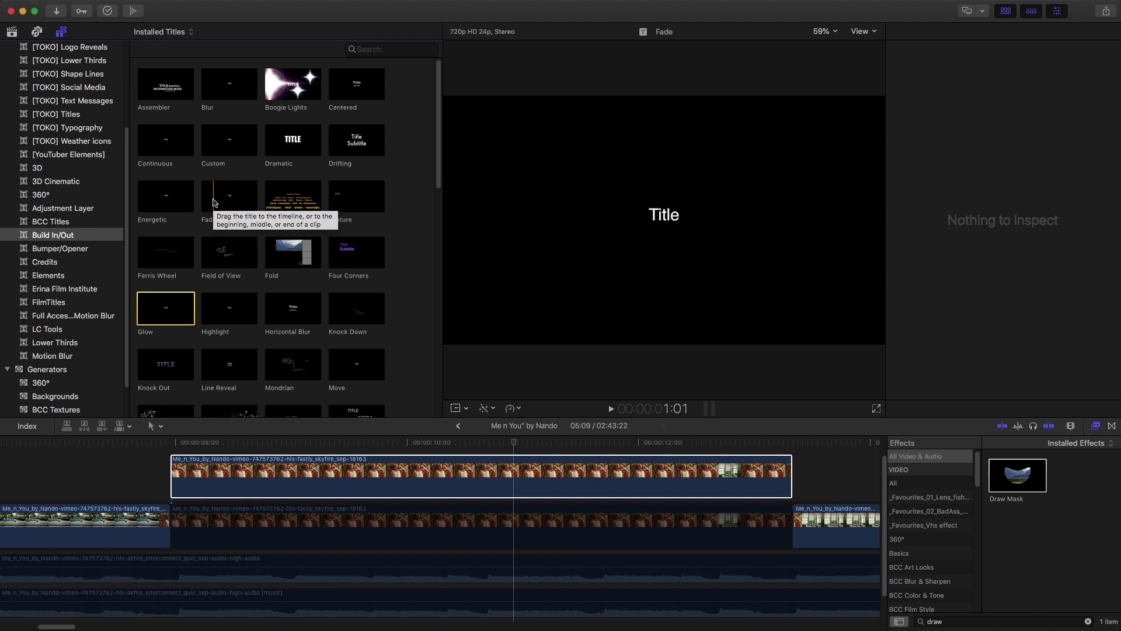
- Place a Custom title above the masked clip and change its text to 'Me n You'
mouse_move(214, 143)
mouse_down()
mouse_move(253, 405)
mouse_move(244, 448)
mouse_move(286, 435)
mouse_move(286, 359)
mouse_up()
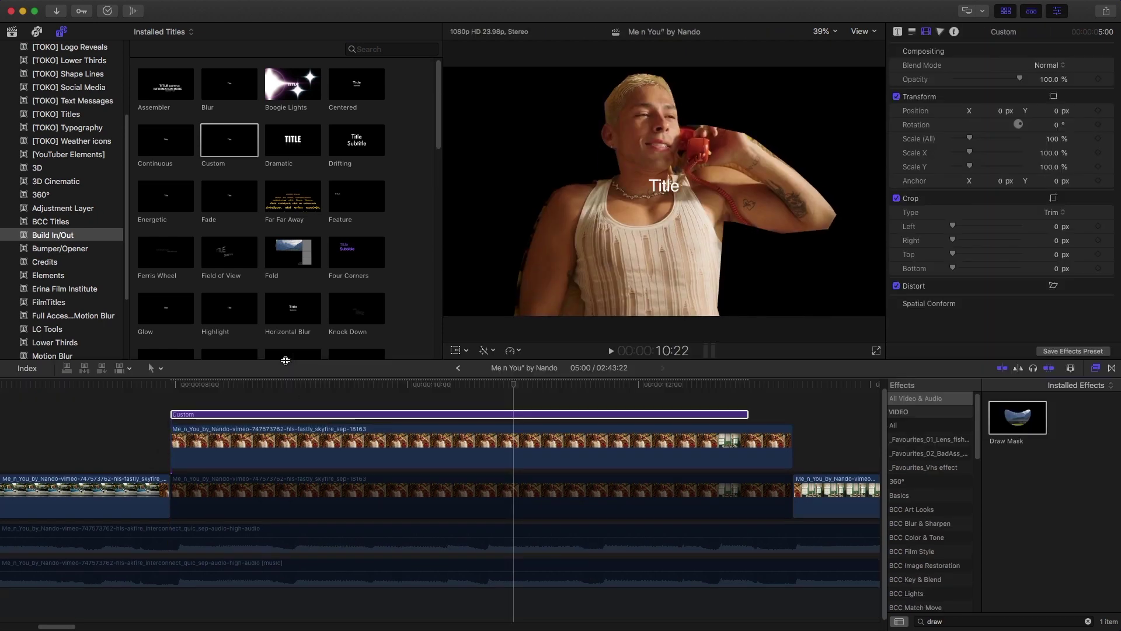
click(912, 32)
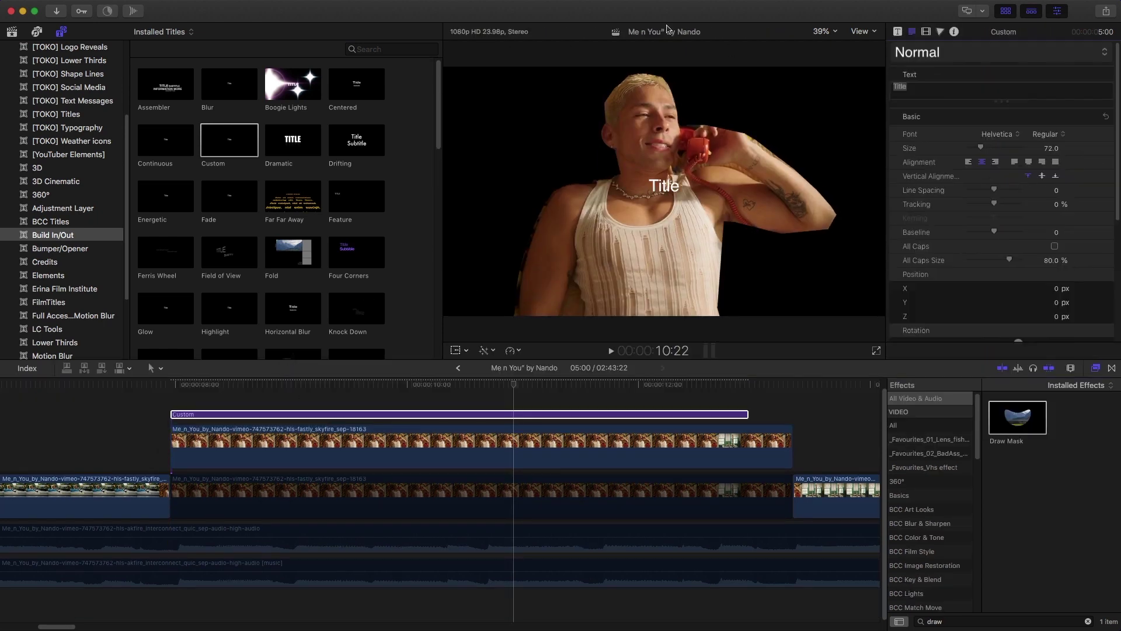
click(1003, 12)
click(936, 88)
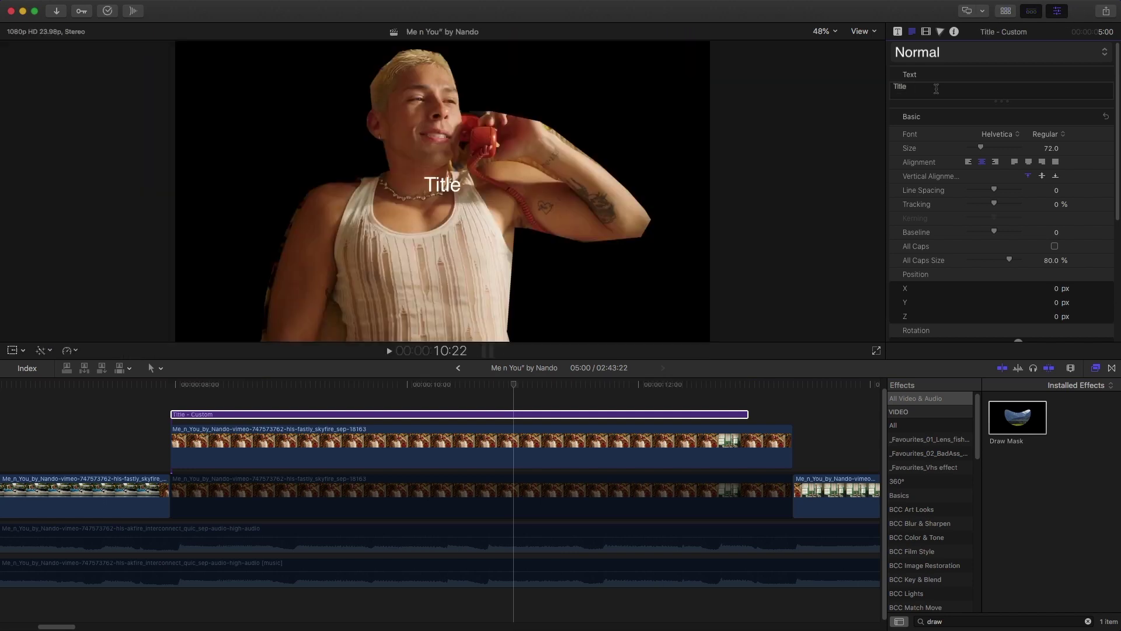
text(Me )
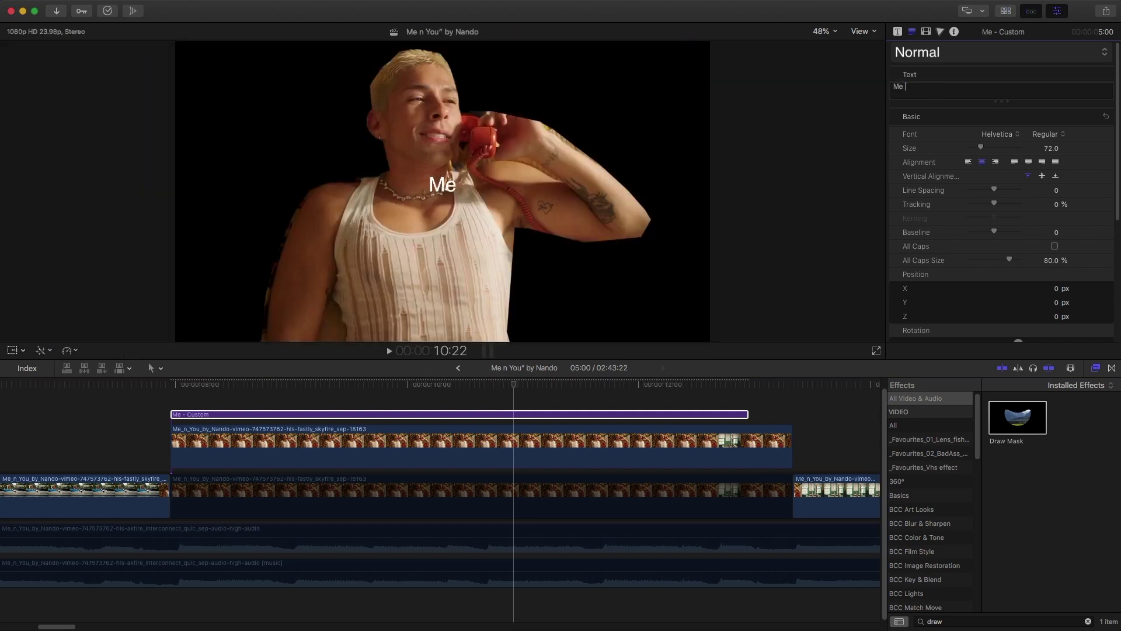
text(n You)
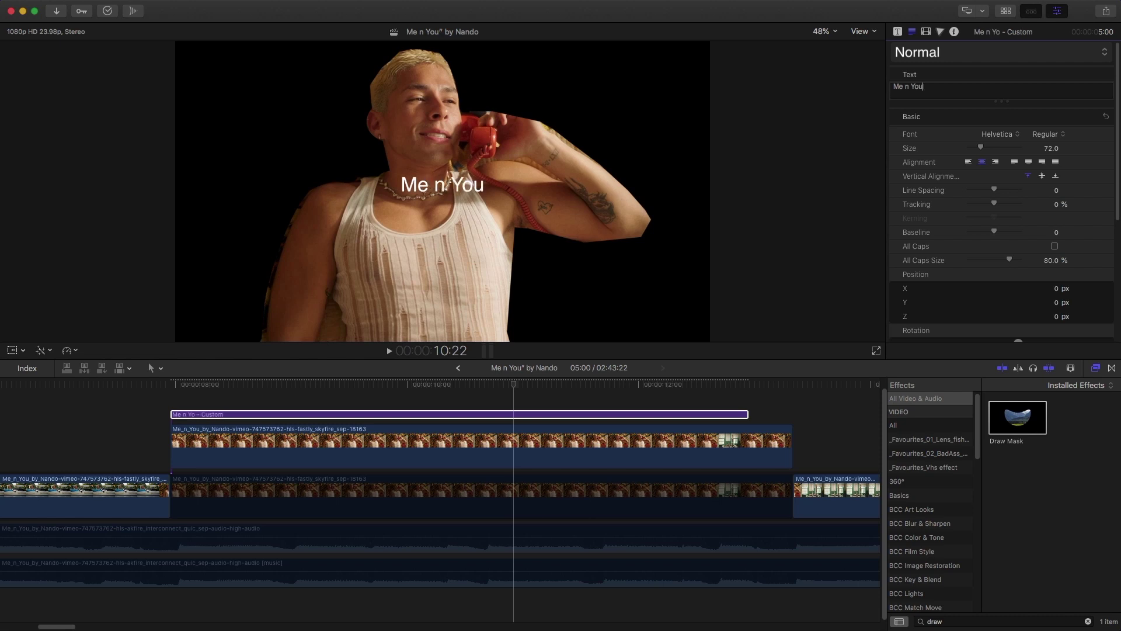
- Set the title font to Albra Bold and enlarge its size to about 310
click(1003, 138)
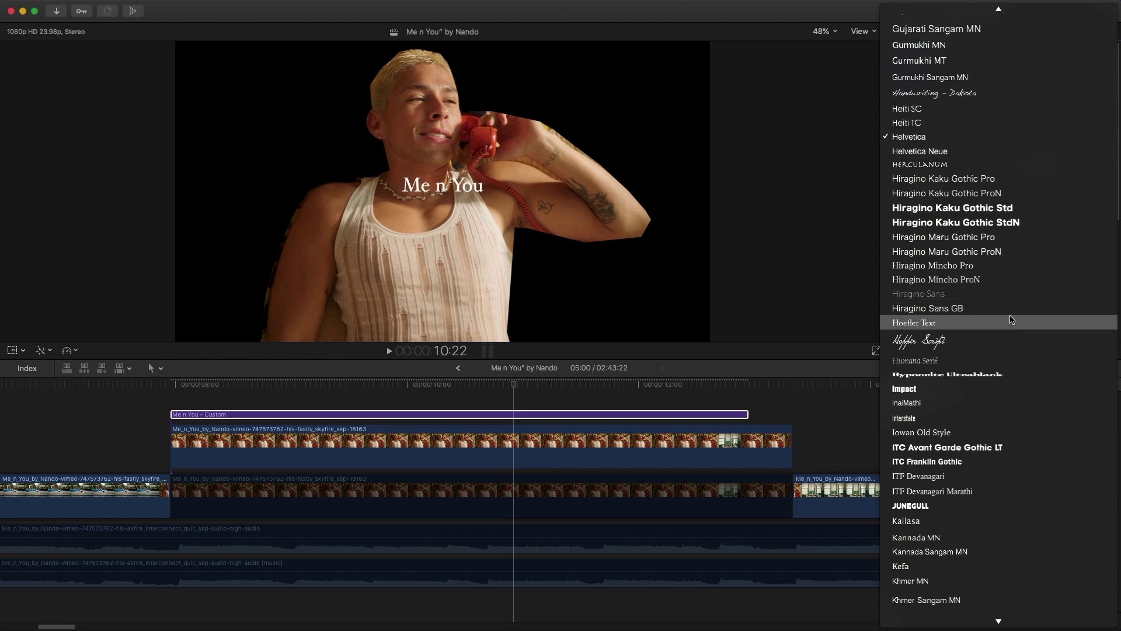
key(a)
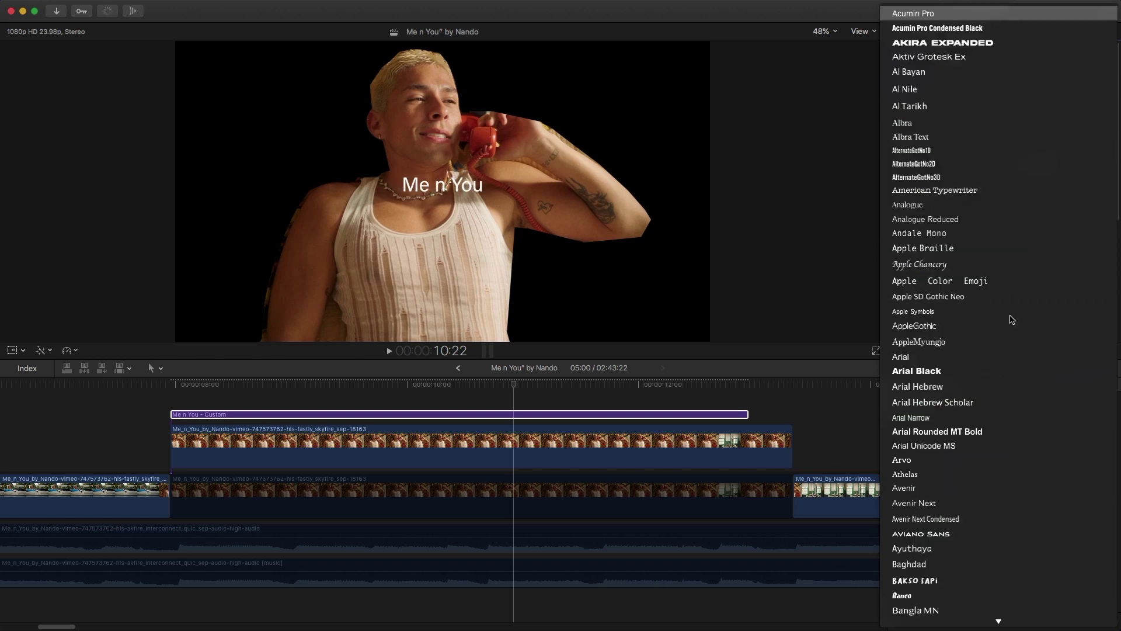
key(Down)
key(Down)
key(Down)
key(Down)
key(Down)
key(Down)
key(Down)
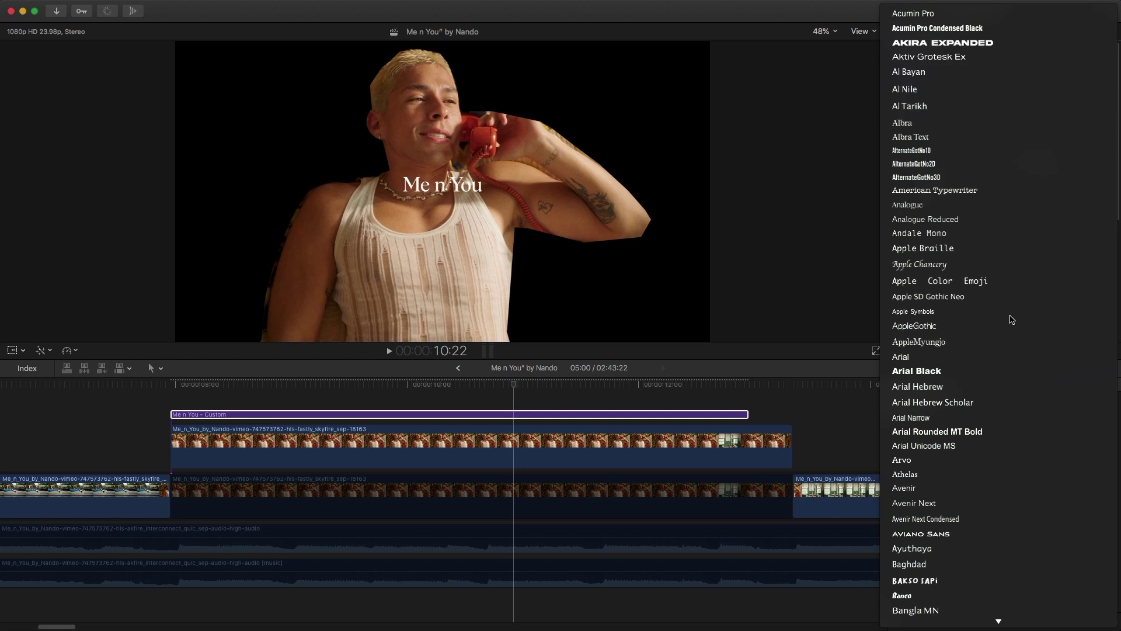
key(Return)
click(1051, 132)
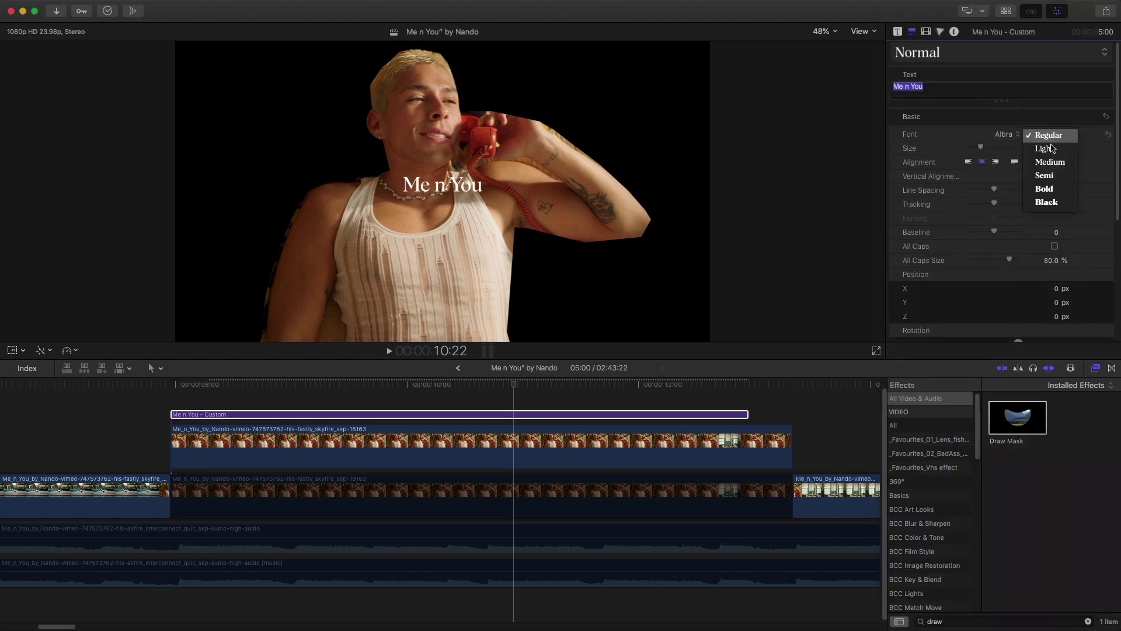
click(1048, 189)
drag(1052, 152, 1052, 93)
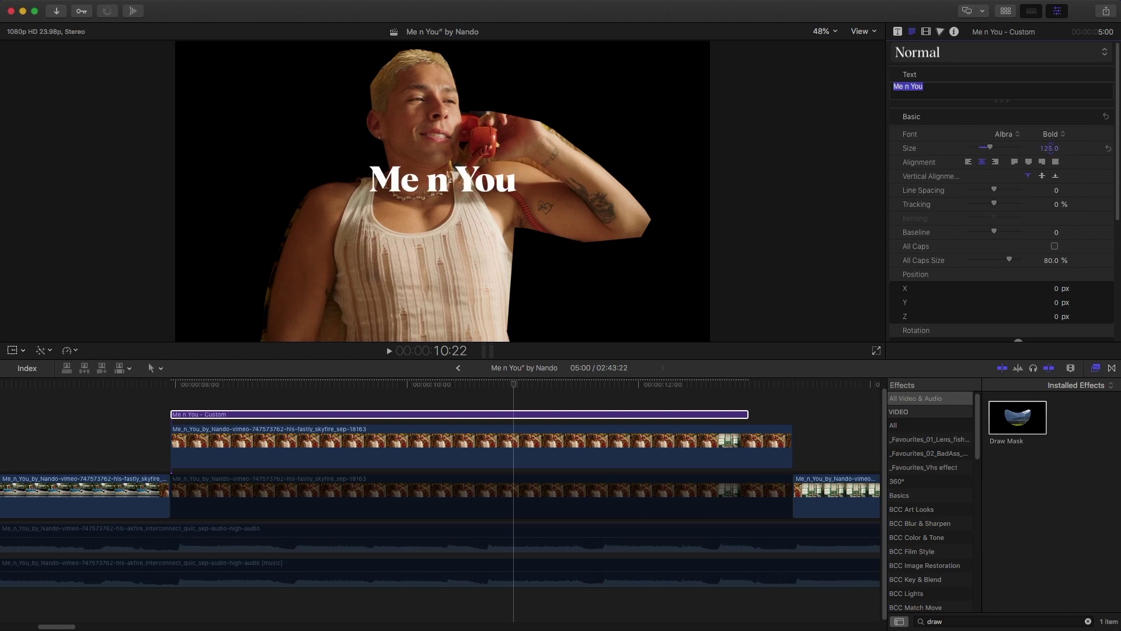
drag(1050, 147, 1042, 144)
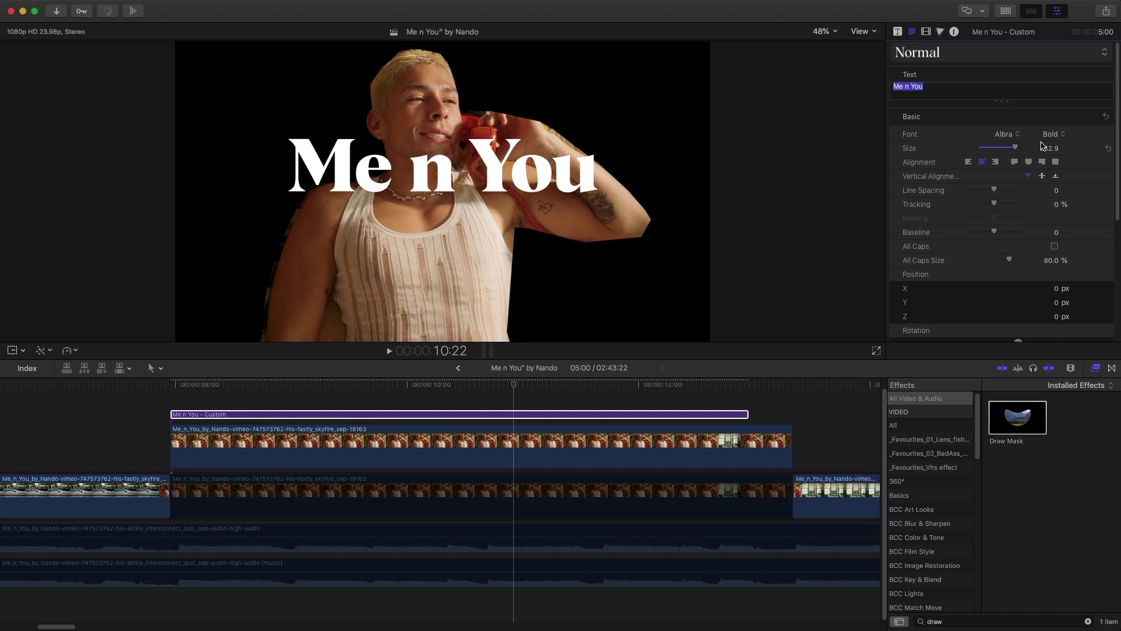
- Adjust the title's vertical position to about Y 302 px and toggle the background clip to compare
click(926, 32)
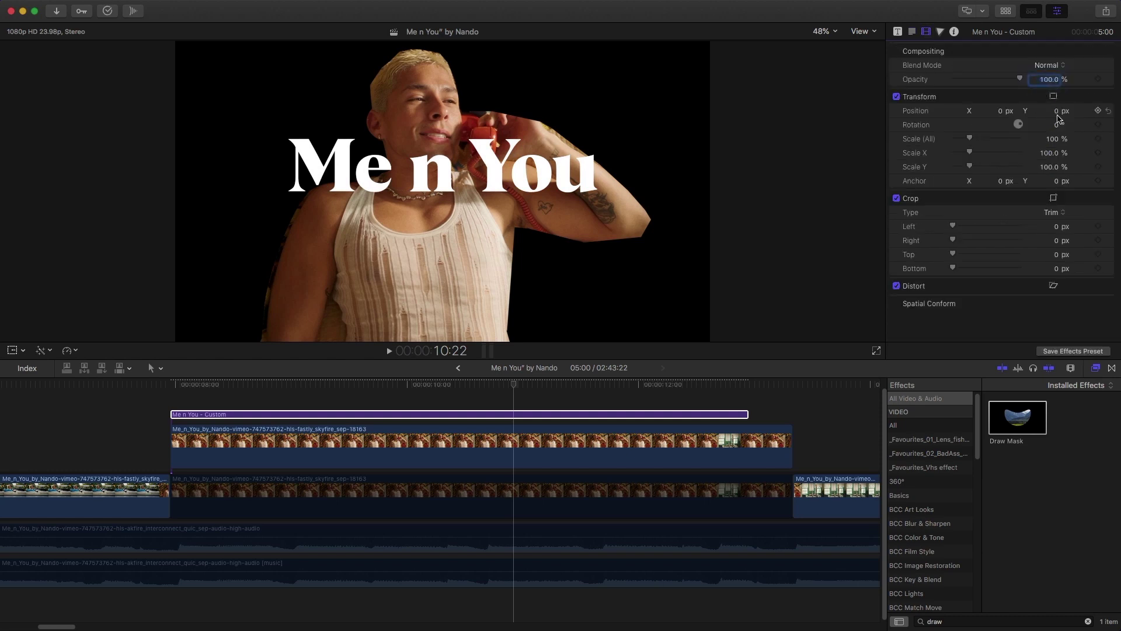
drag(1059, 112, 1059, 70)
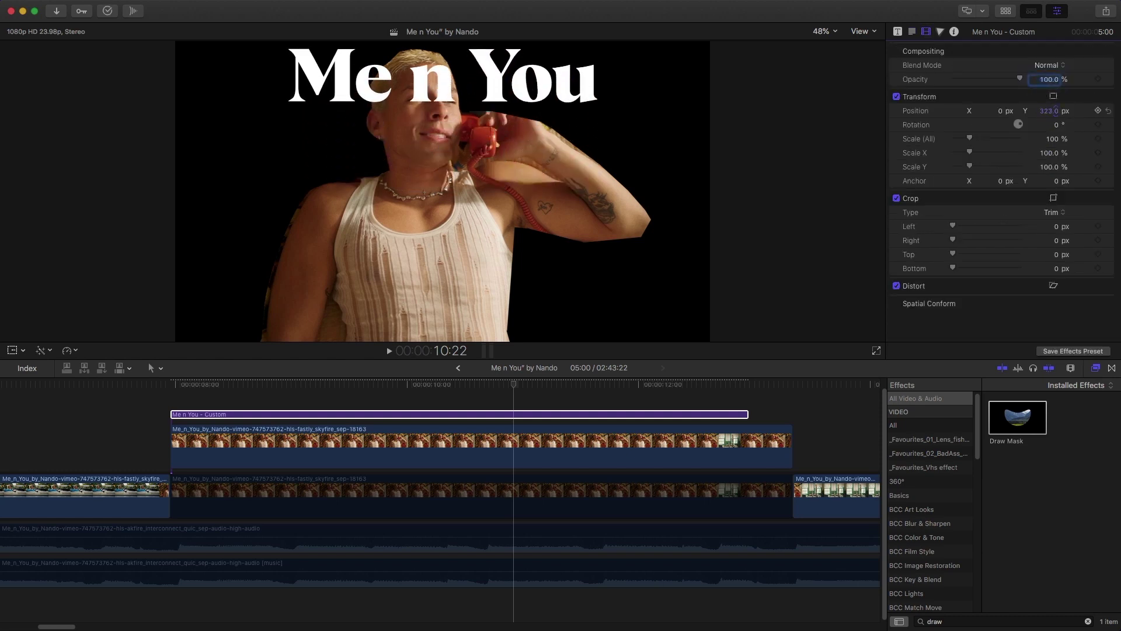
drag(1059, 70, 1059, 115)
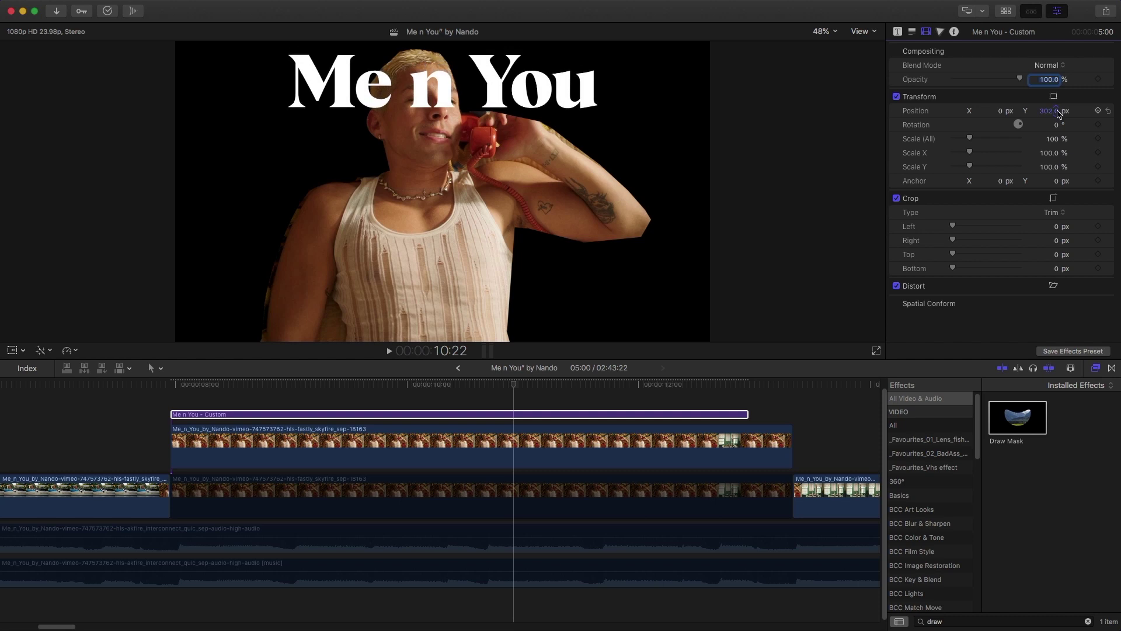
click(425, 496)
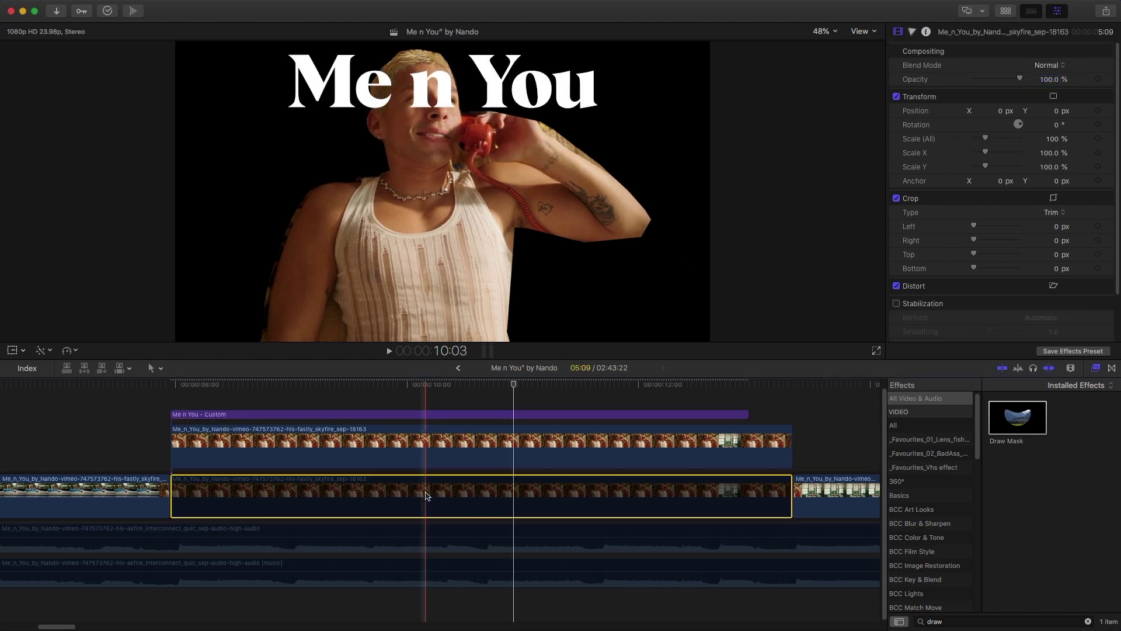
key(v)
key(v)
key(v)
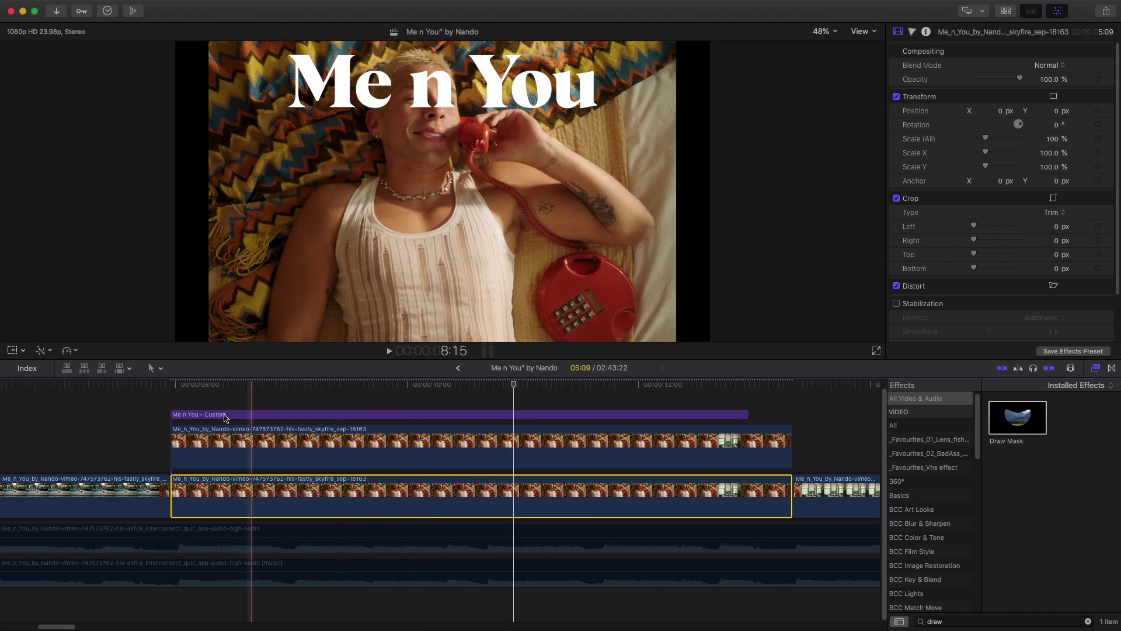
- Layer the title between the masked person and background, shifted about 100 px left (X ≈ -99)
drag(225, 416, 244, 467)
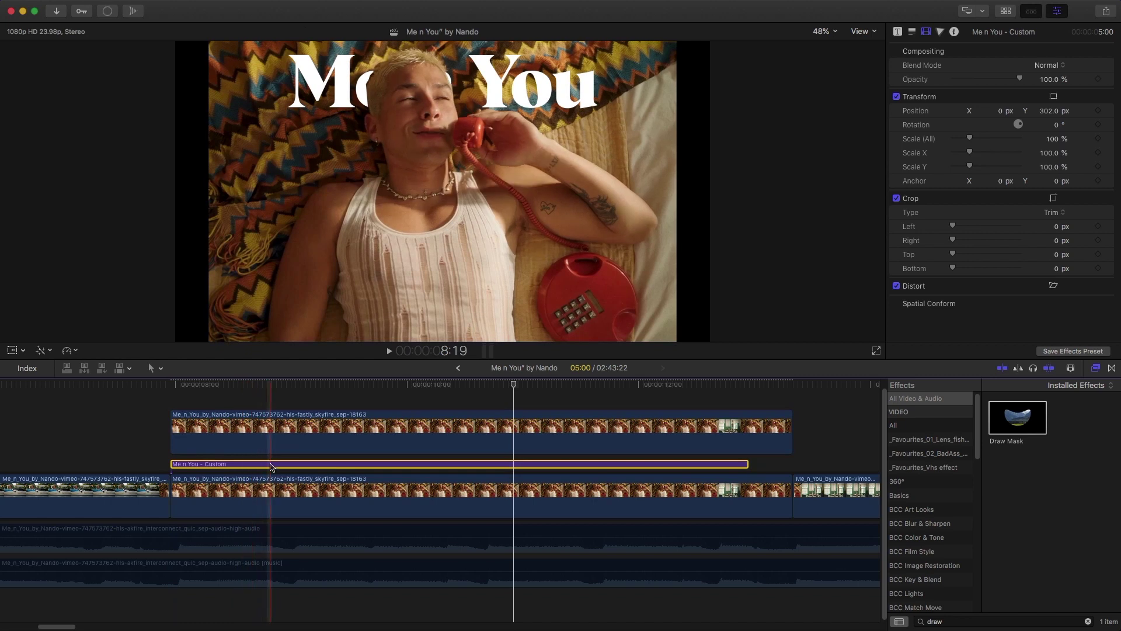
click(279, 446)
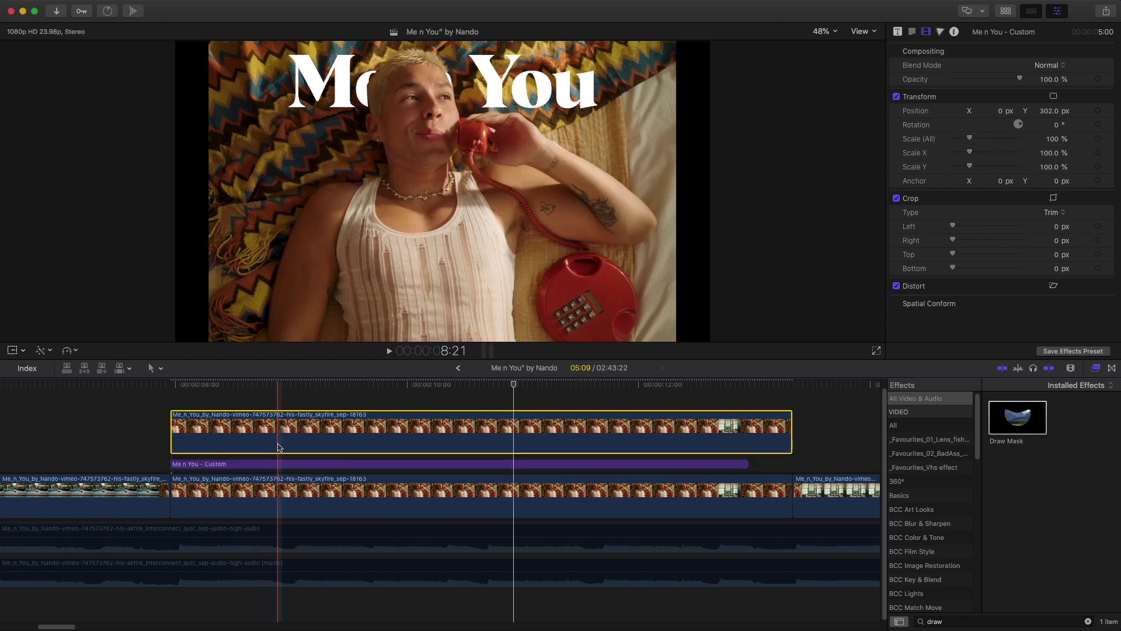
mouse_move(996, 114)
mouse_down()
mouse_move(970, 115)
mouse_move(1002, 110)
mouse_up()
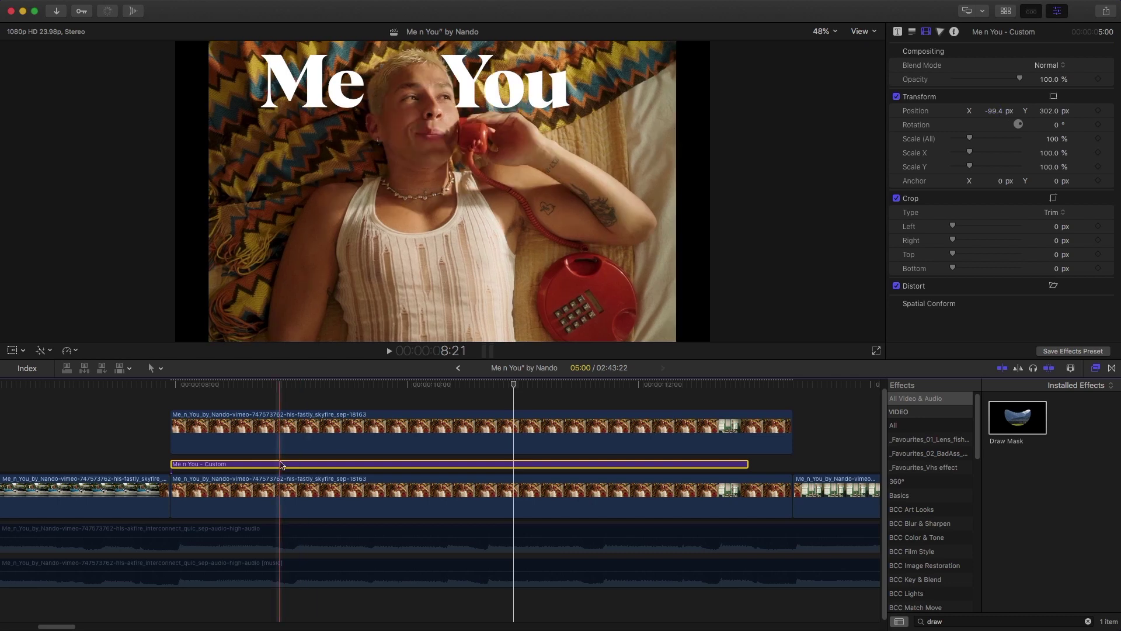
- Insert extra spaces between 'Me' and 'n' and slide the title to about X 53.6 px
click(912, 31)
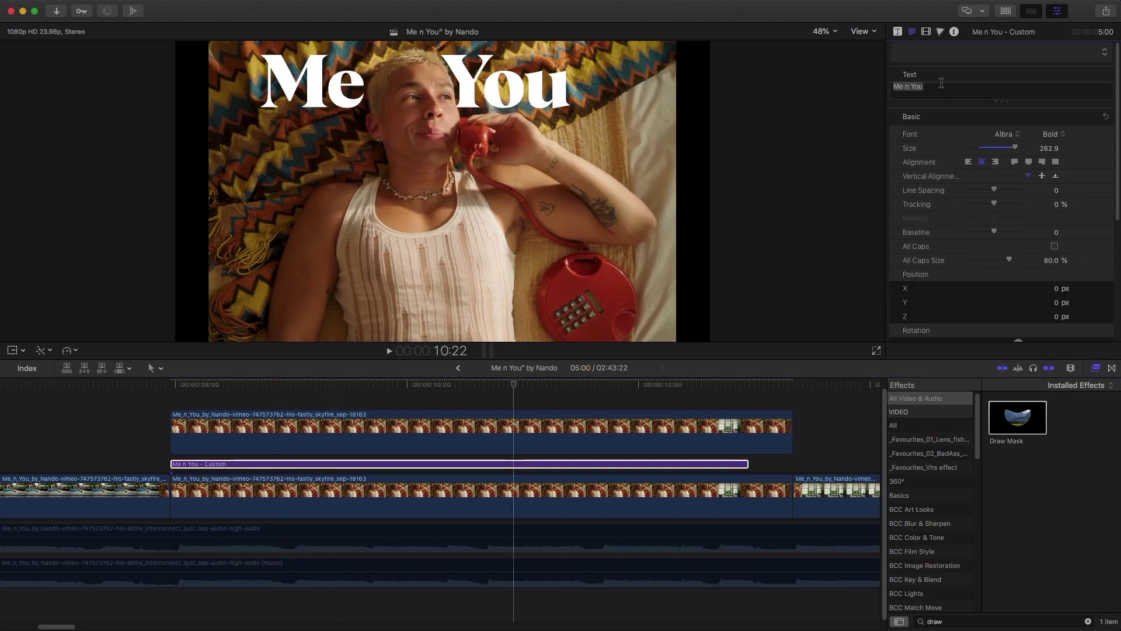
click(909, 87)
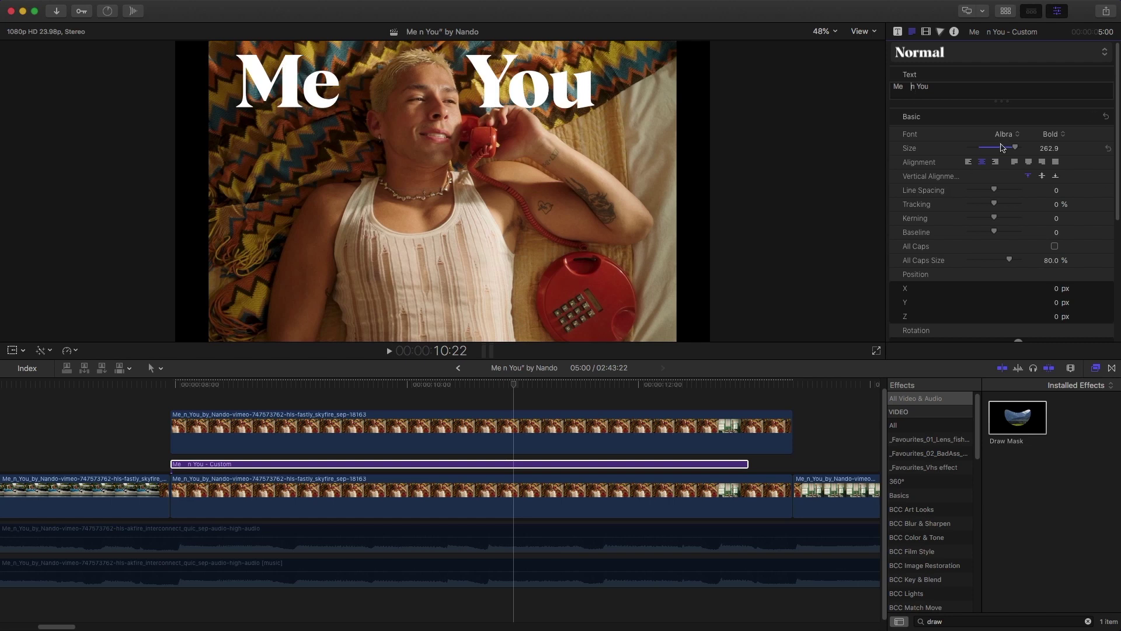
click(926, 31)
drag(993, 111, 986, 107)
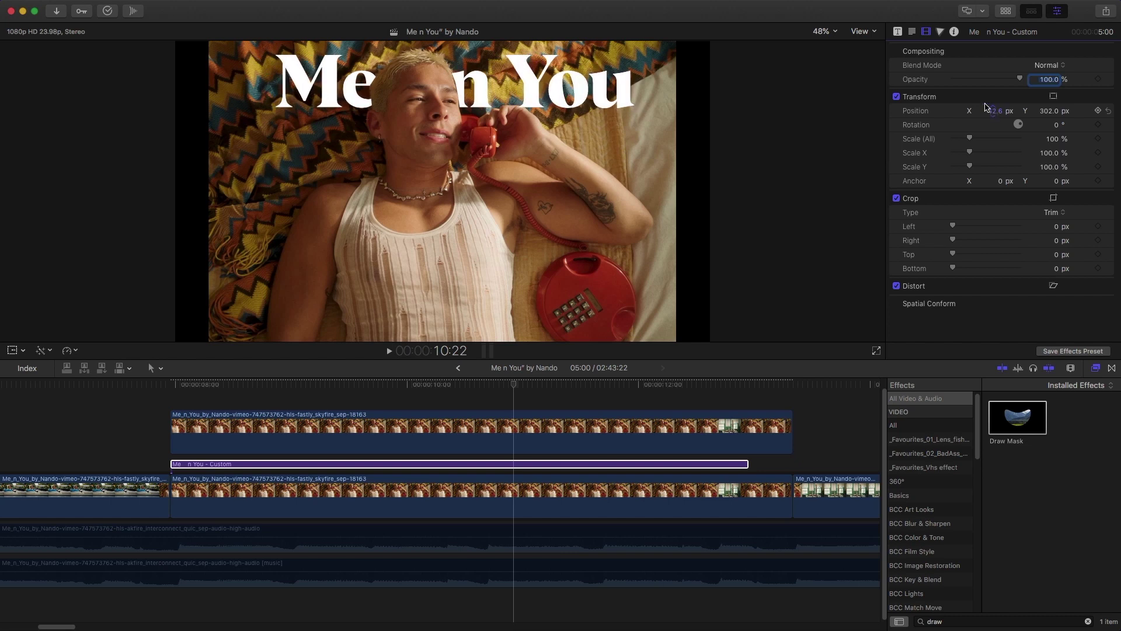
- Fine-tune the title's Position X to 56.6 px and play it back over the clip
click(912, 33)
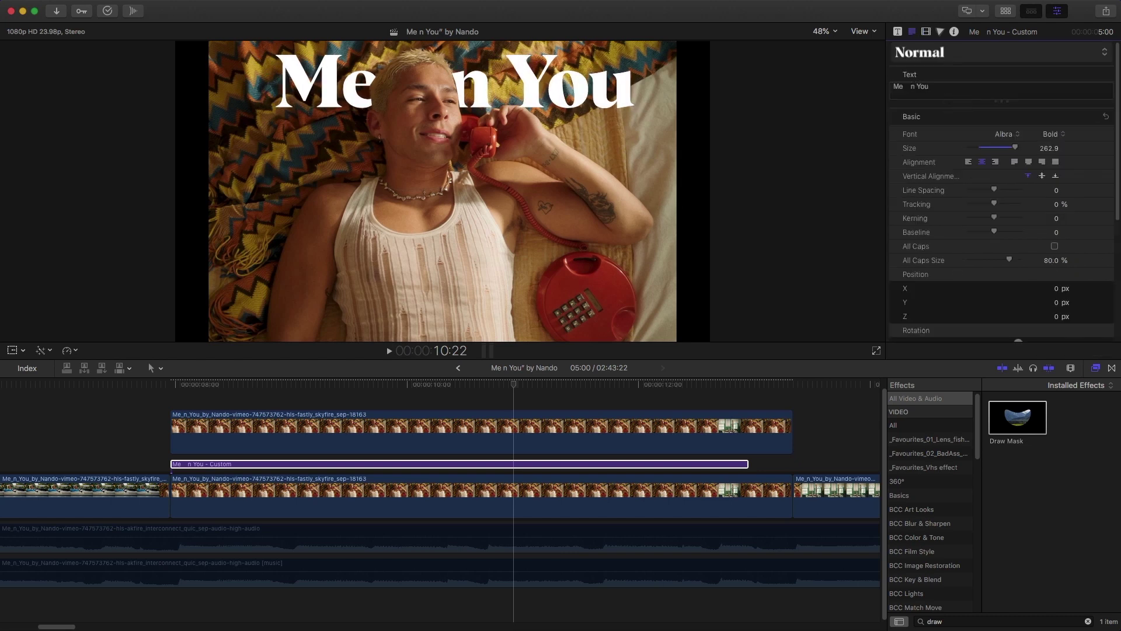
click(926, 32)
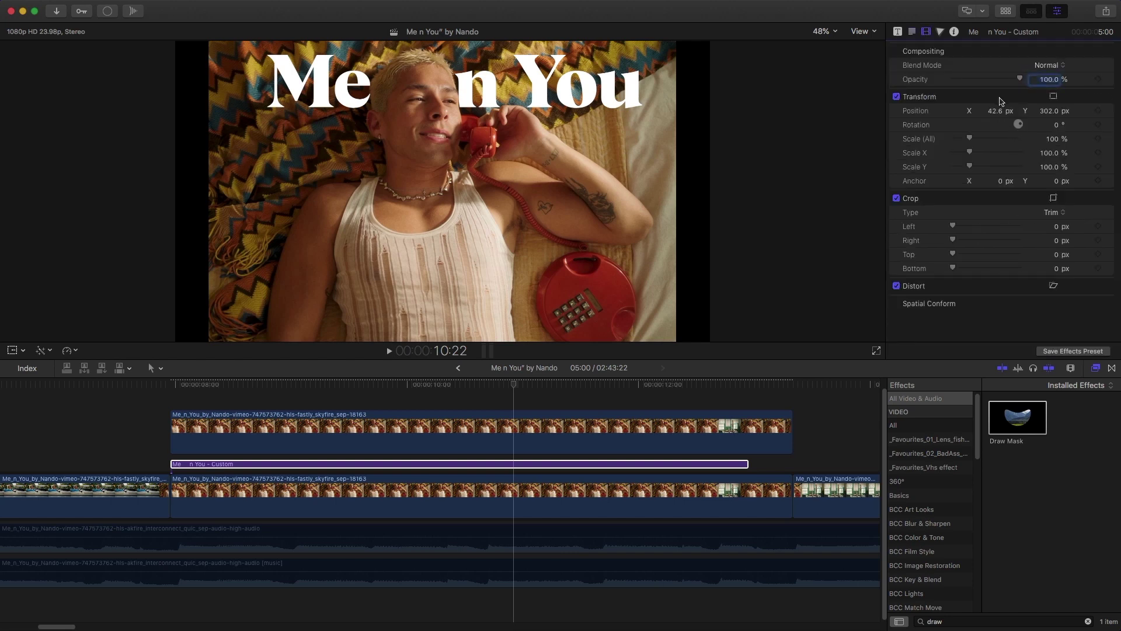
drag(996, 111, 994, 111)
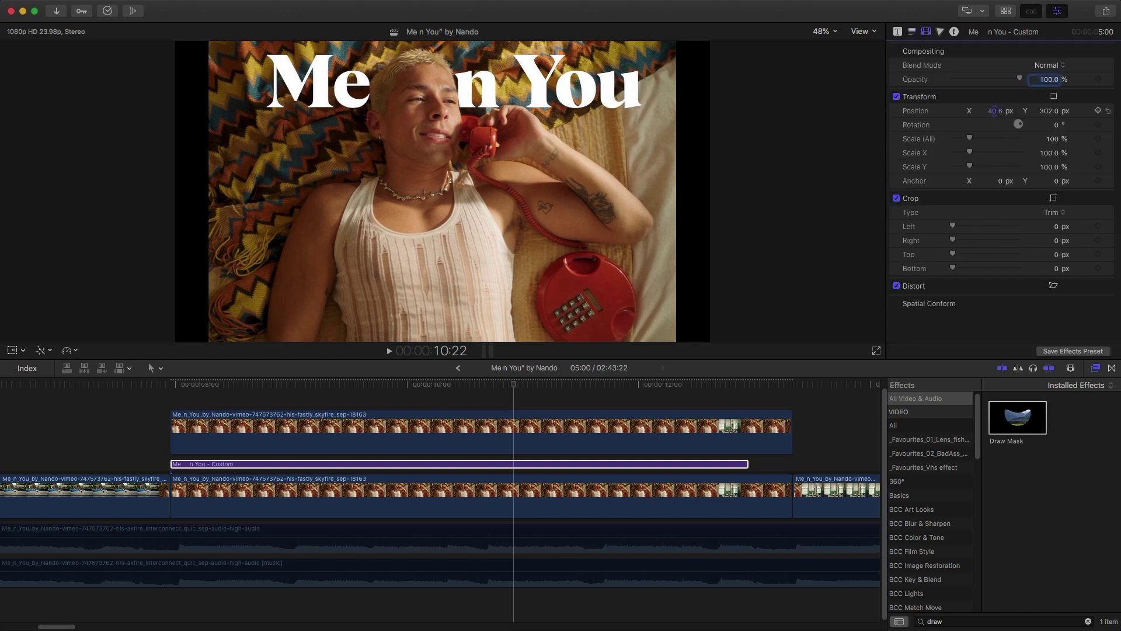
click(224, 464)
key(space)
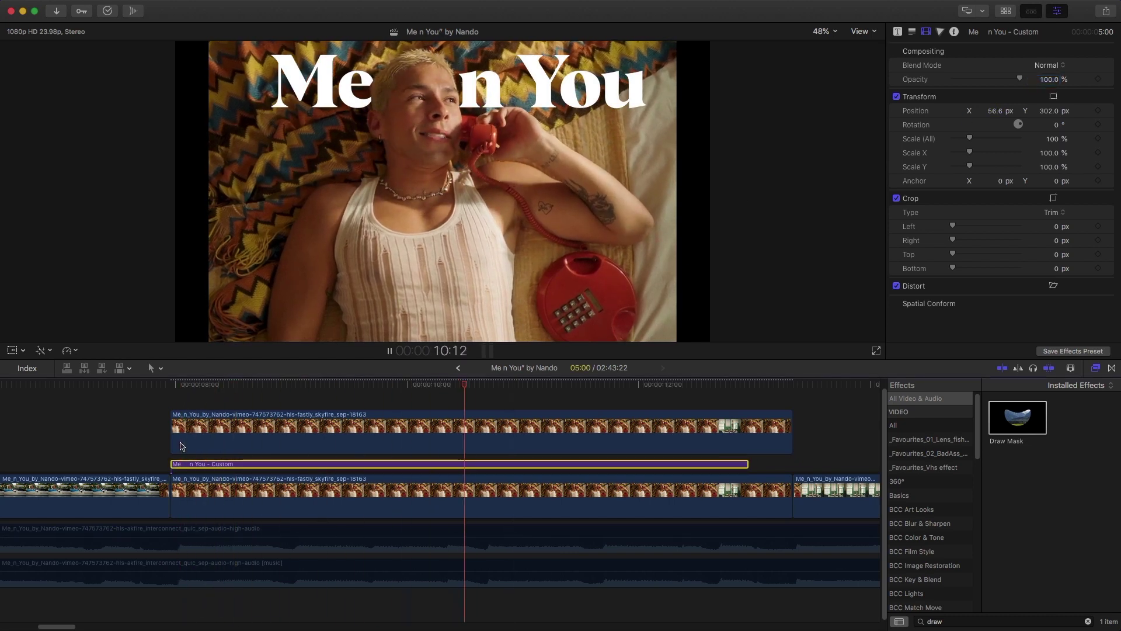
- Stop playback and scrub the timeline from about 14:05 to 14:16 to view the 'n You' shot
key(space)
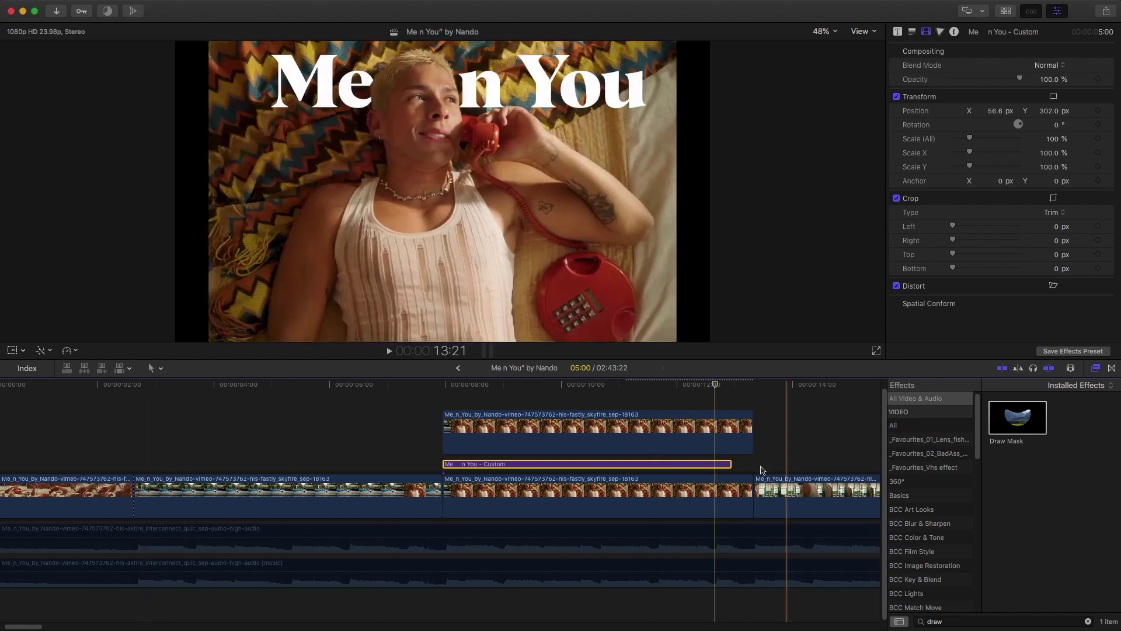
scroll(671, 470, right, 3)
scroll(613, 467, right, 4)
scroll(385, 458, right, 2)
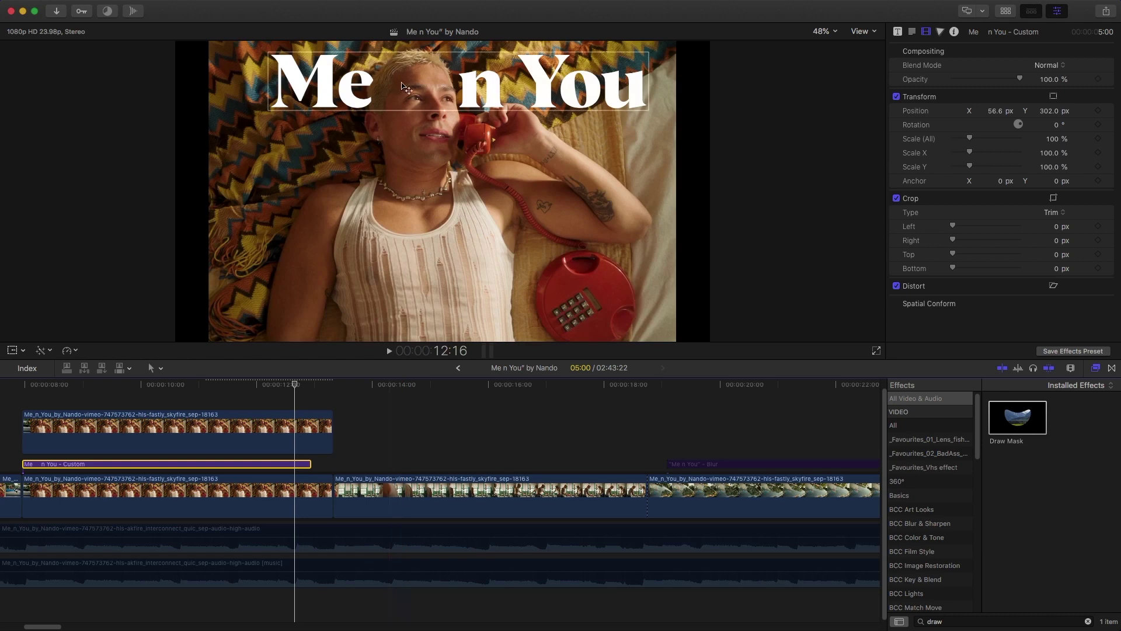
click(386, 387)
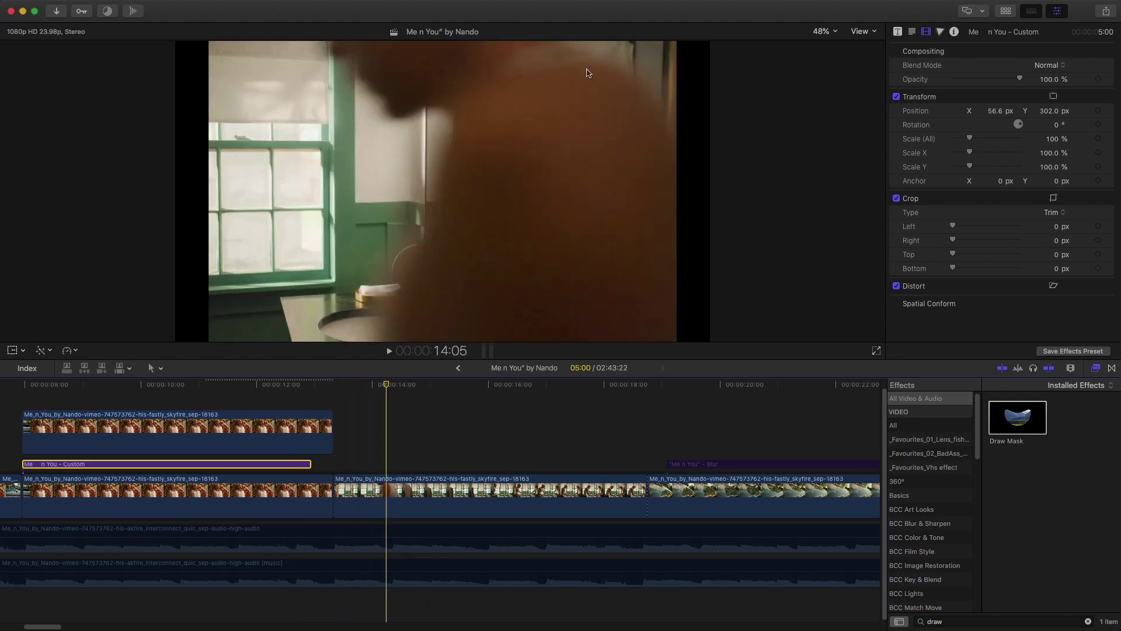
click(403, 390)
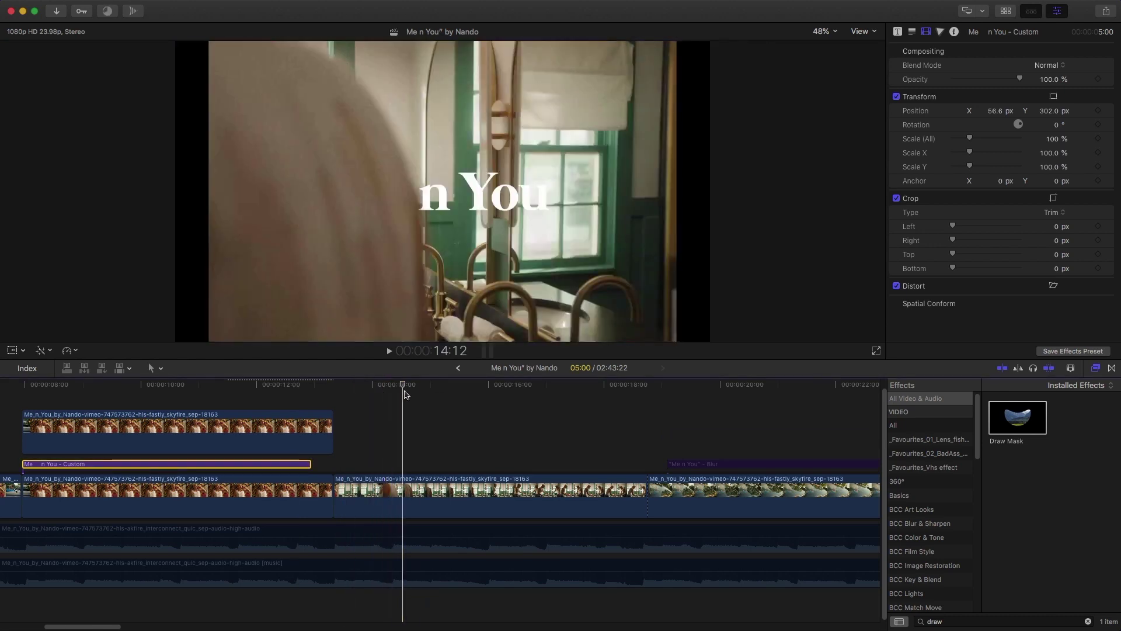
drag(406, 394, 412, 394)
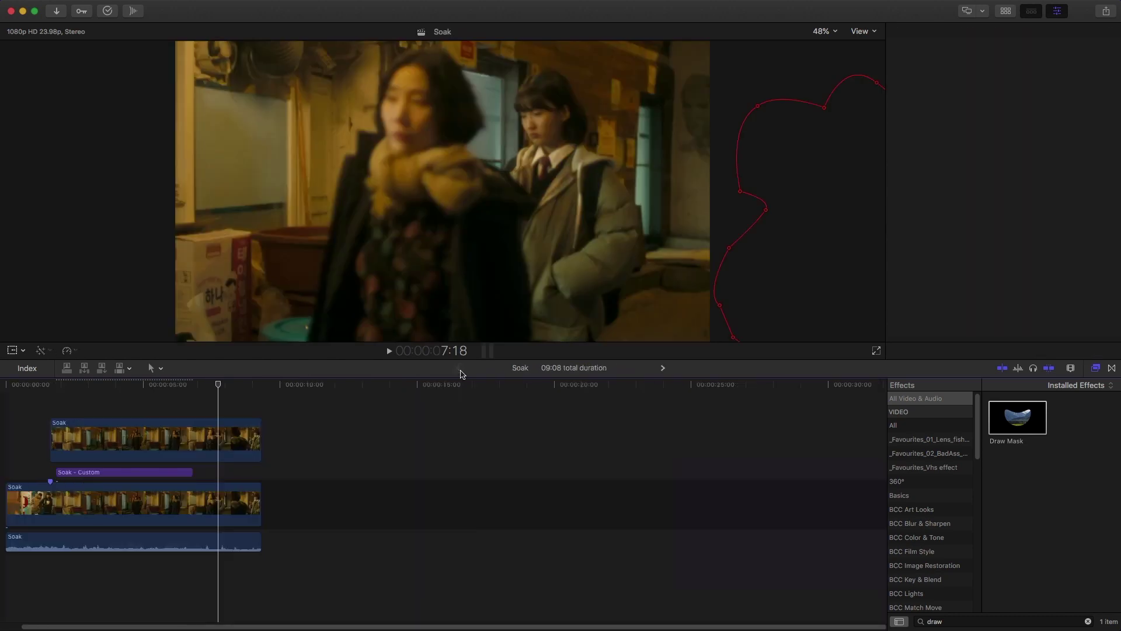
- Zoom into the Soak timeline and play the masked shot with its Draw Mask shown
key(Home)
key(super+equal)
drag(12, 397, 97, 393)
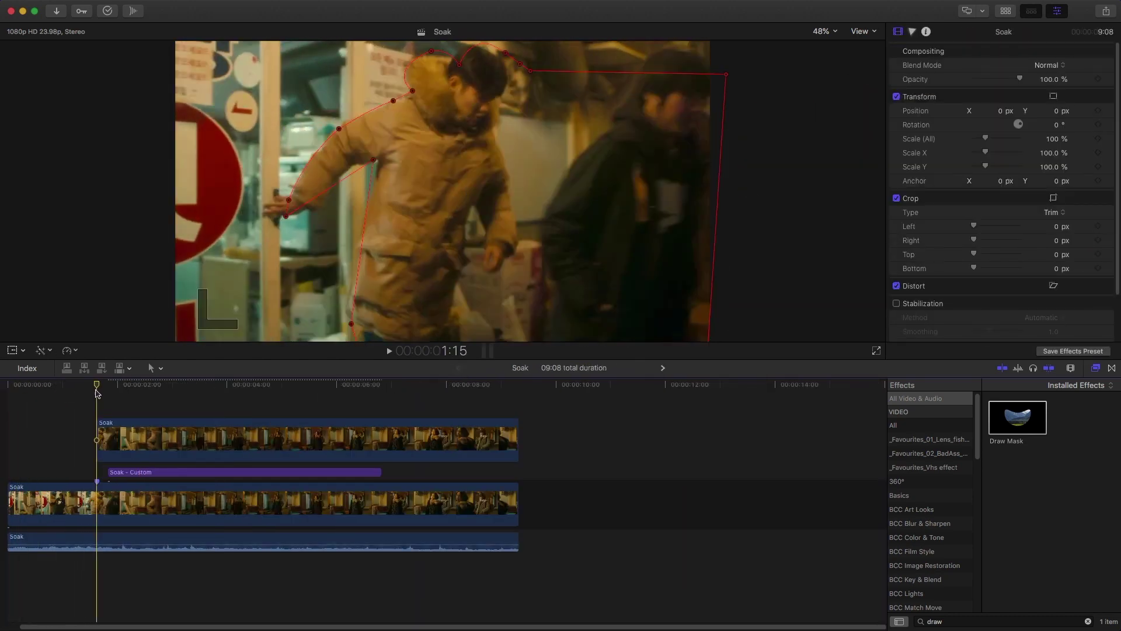
click(107, 422)
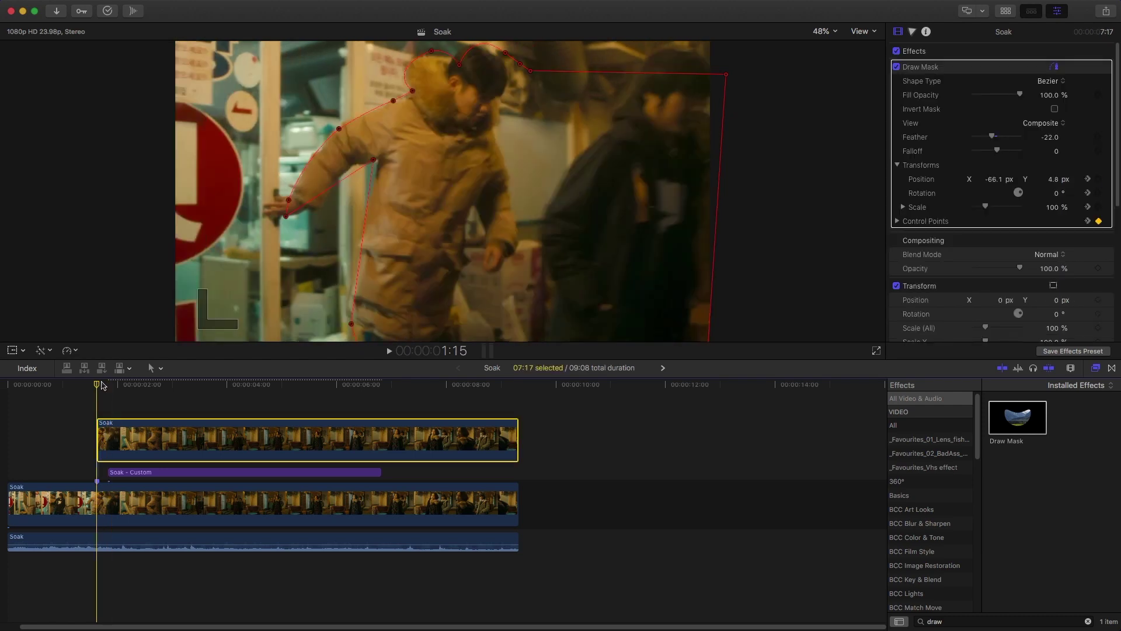
drag(108, 385, 124, 386)
key(space)
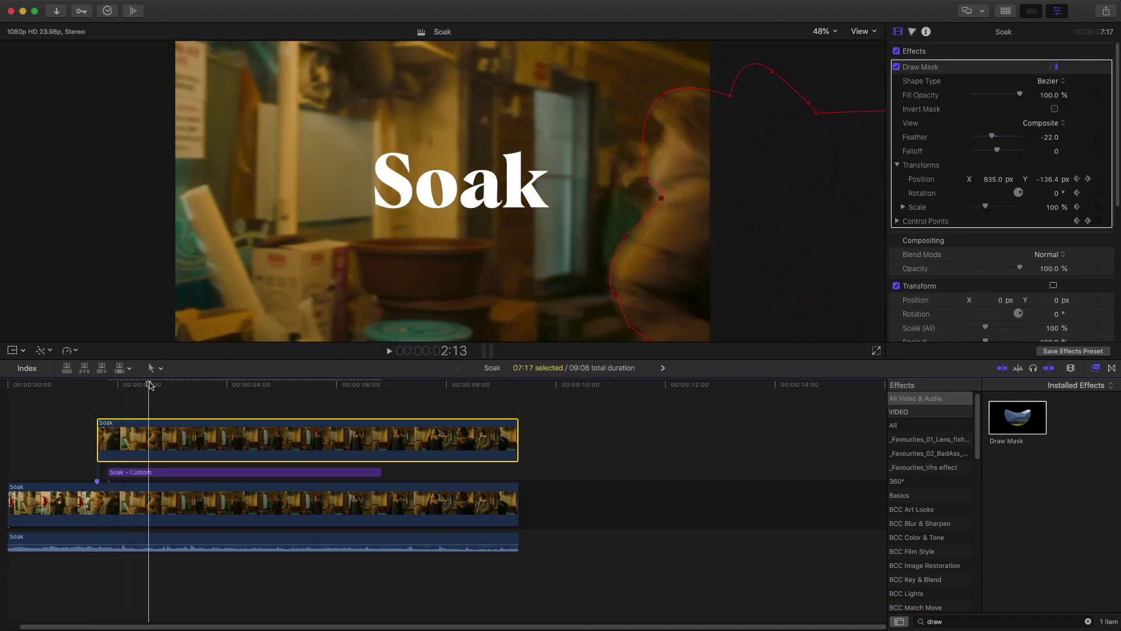
- Deselect the masked clip and replay the Soak example from the start
click(31, 417)
key(Home)
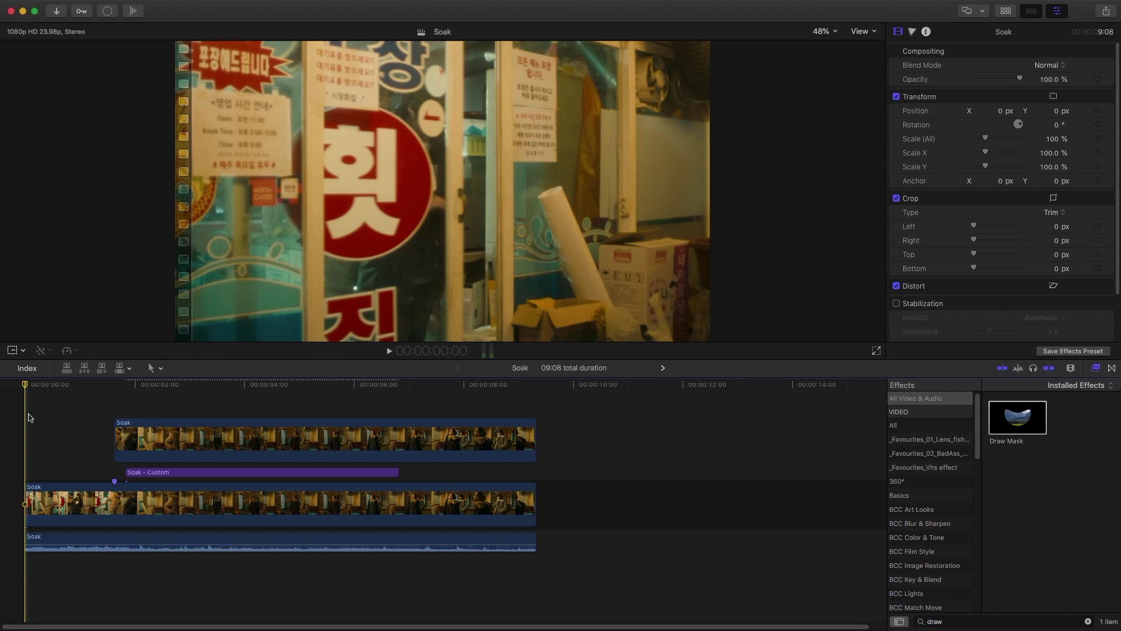
key(space)
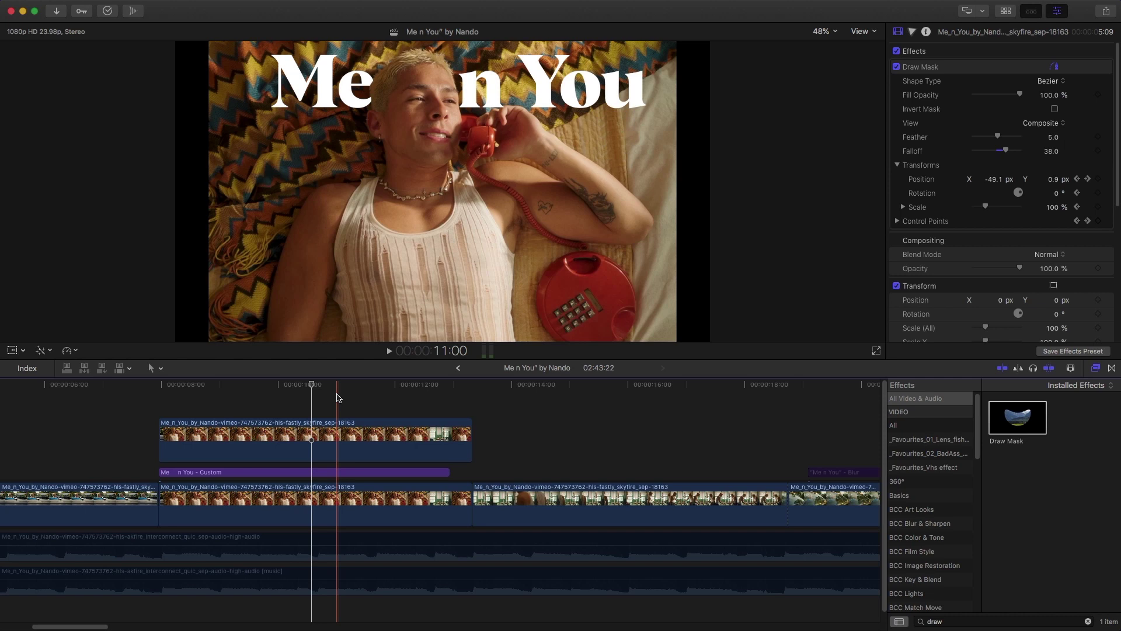
- Show the _Favourites_Hyperzoom_ transitions collection and stop playback
click(1111, 368)
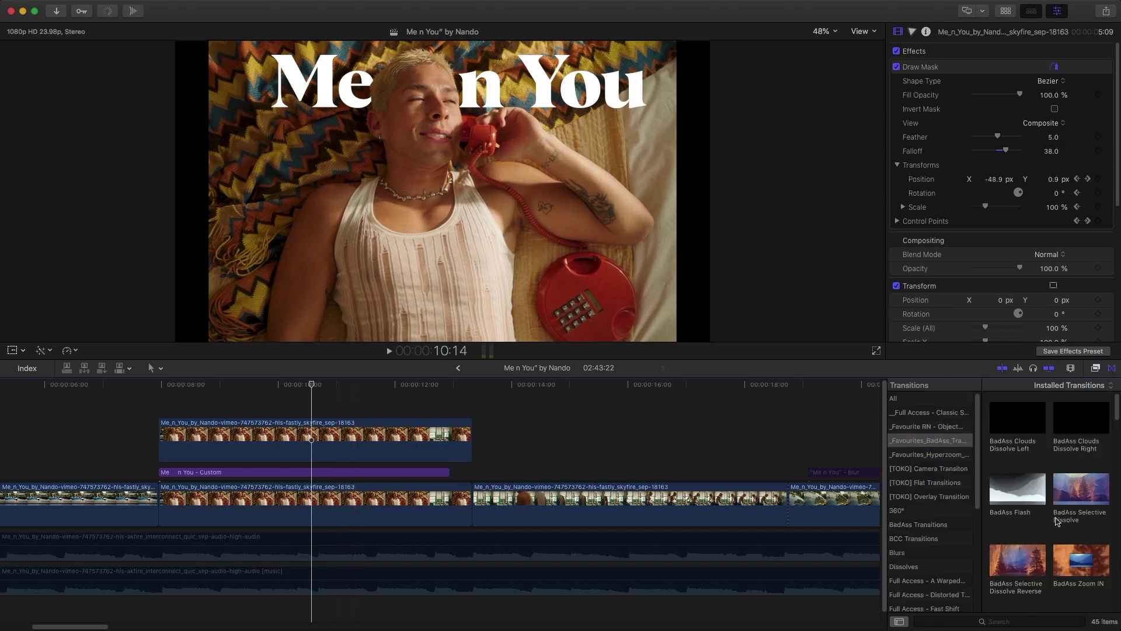
click(932, 454)
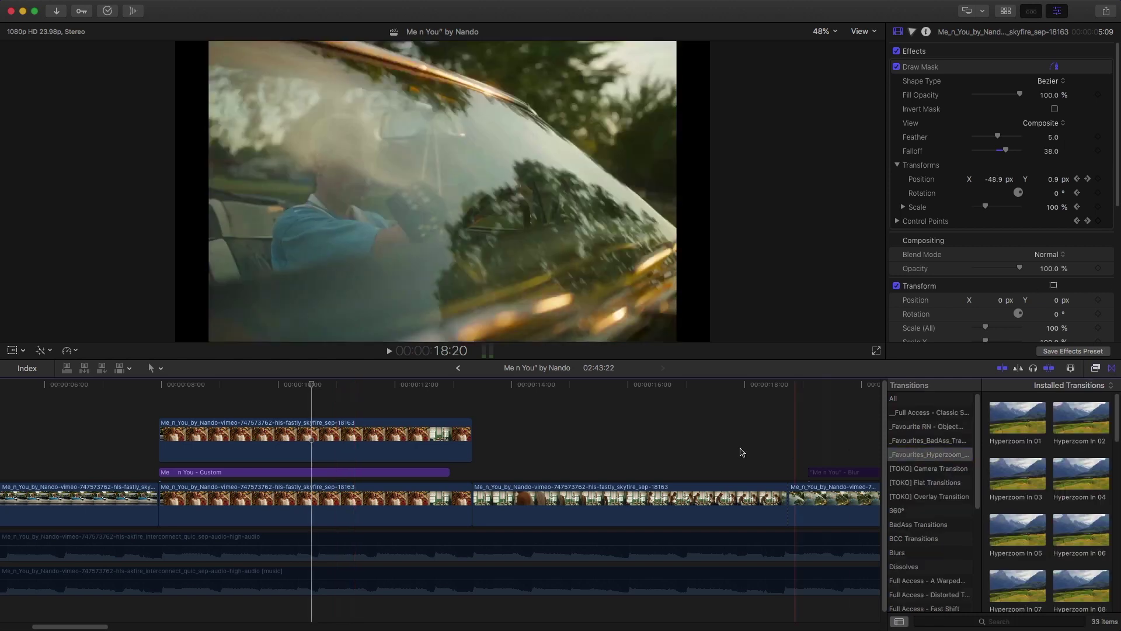
key(space)
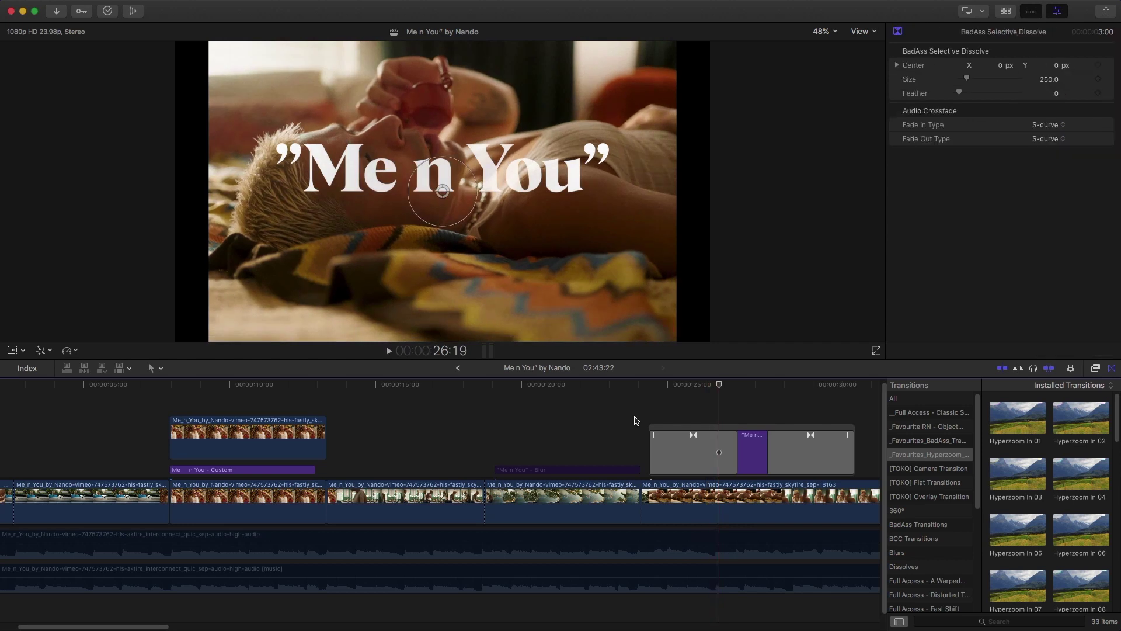
- Play the quoted-title section and the blurred 'Me n You' title section up to 21:01
click(660, 465)
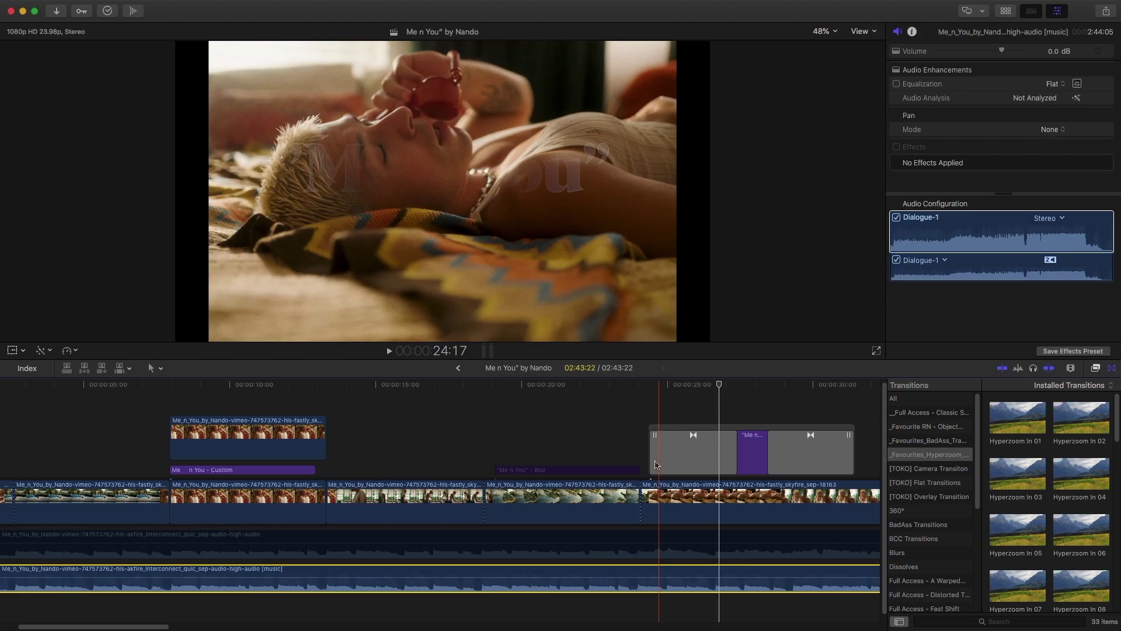
key(space)
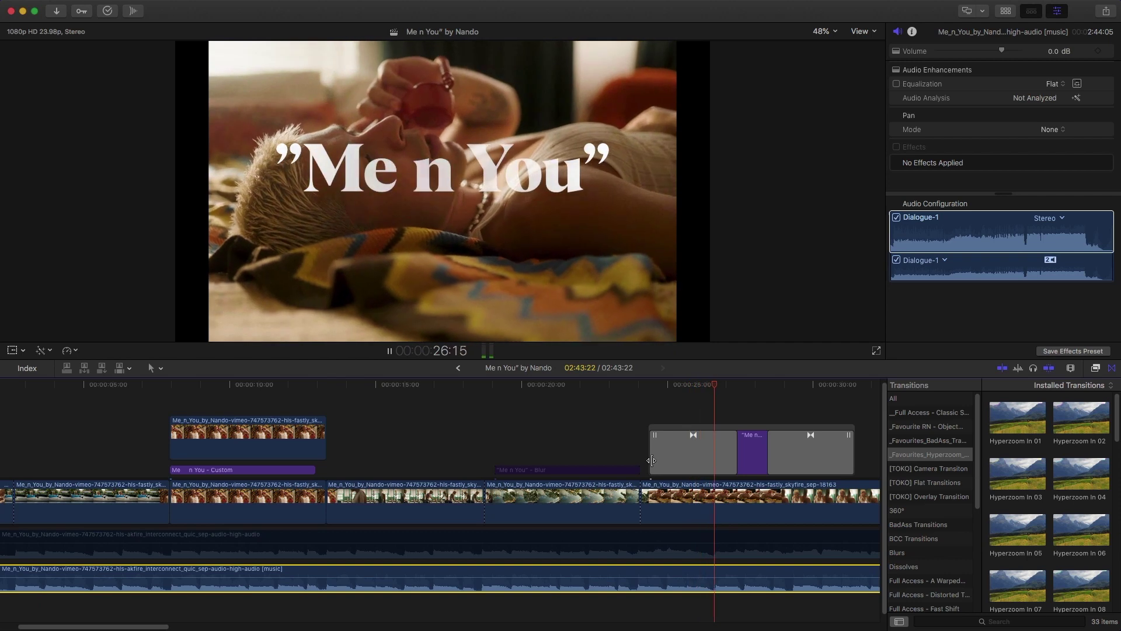
key(space)
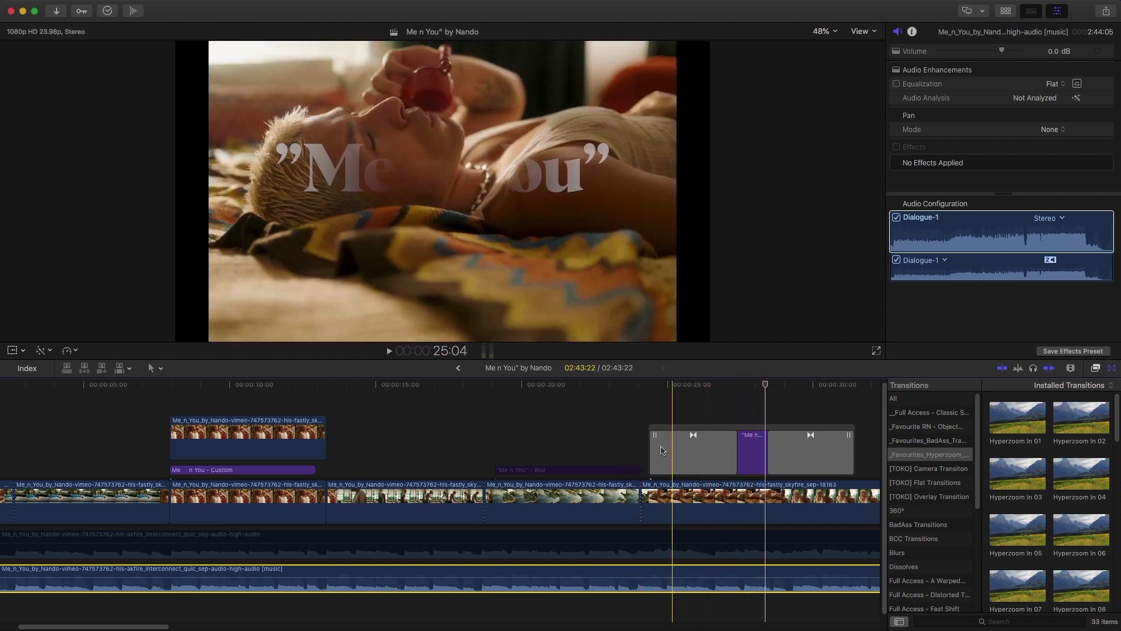
click(512, 470)
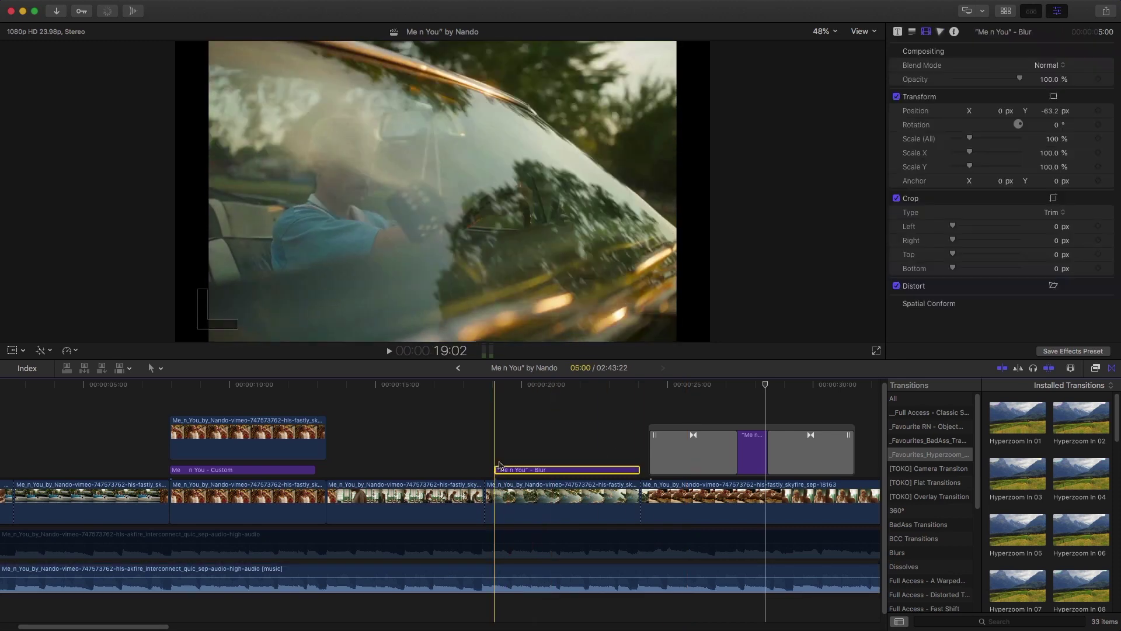
key(space)
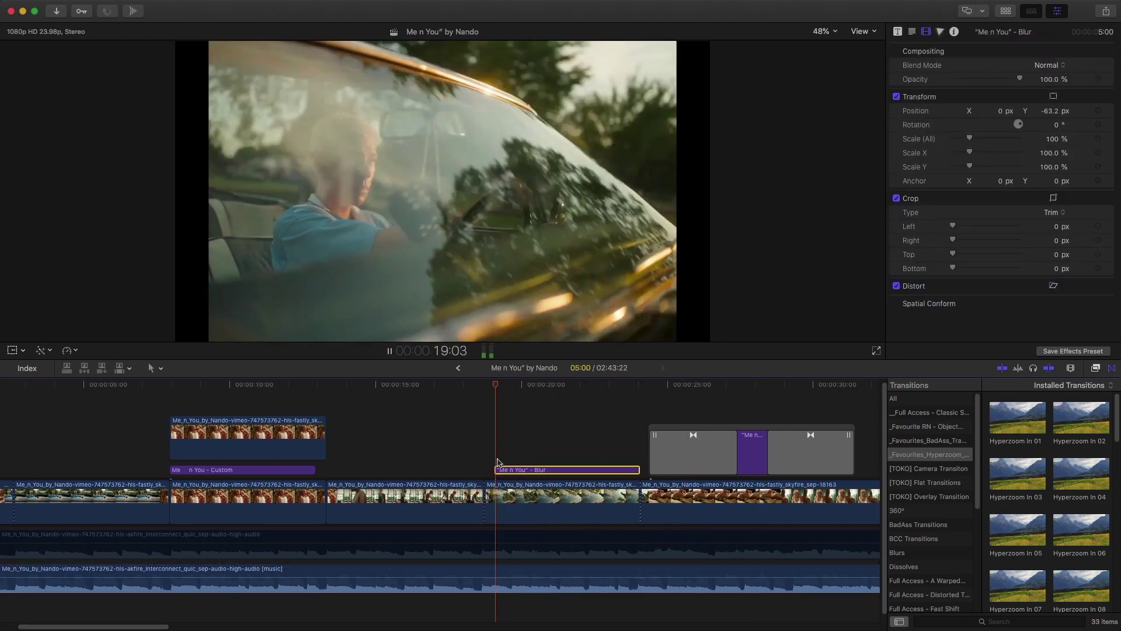
key(space)
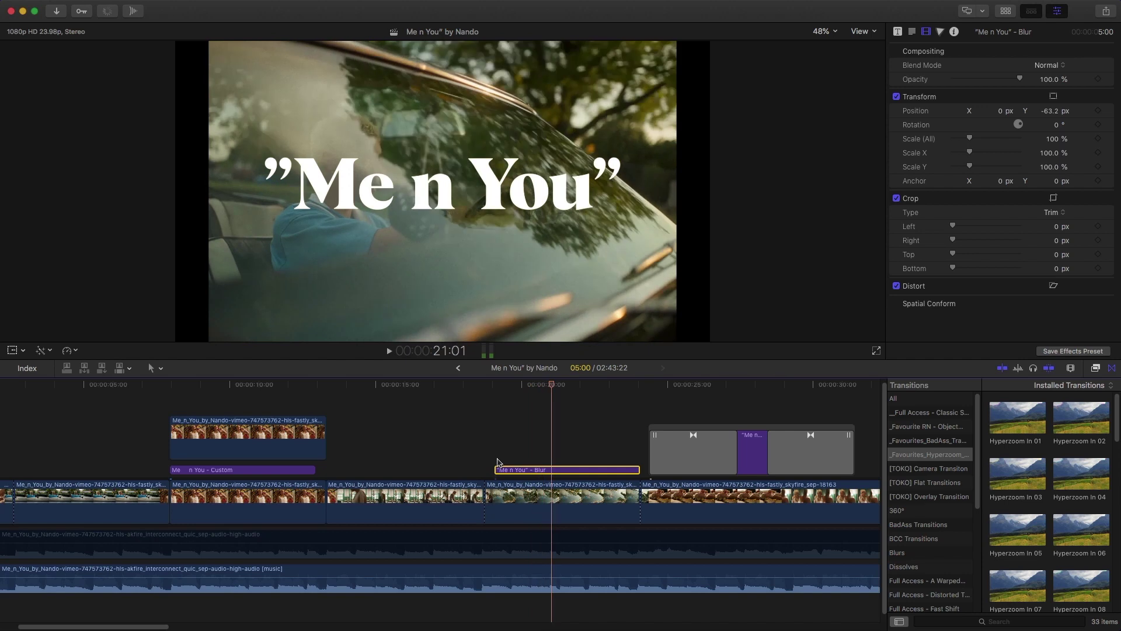